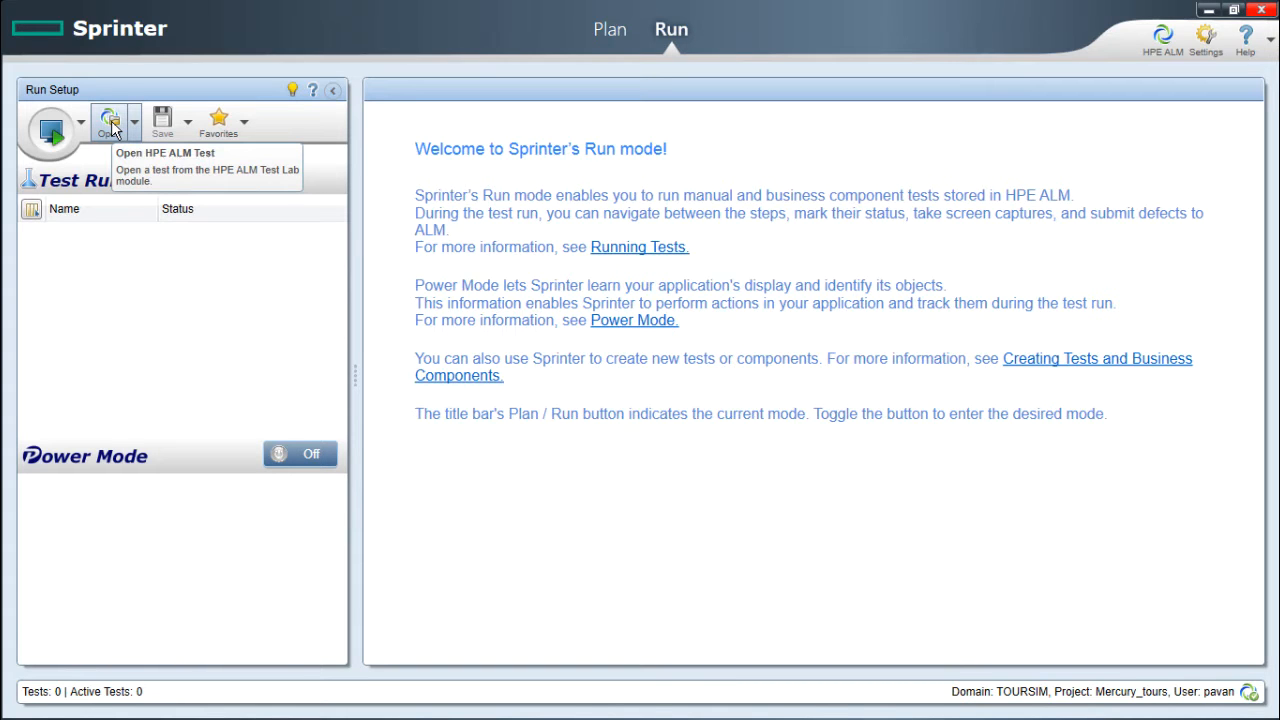
pyautogui.click(110, 122)
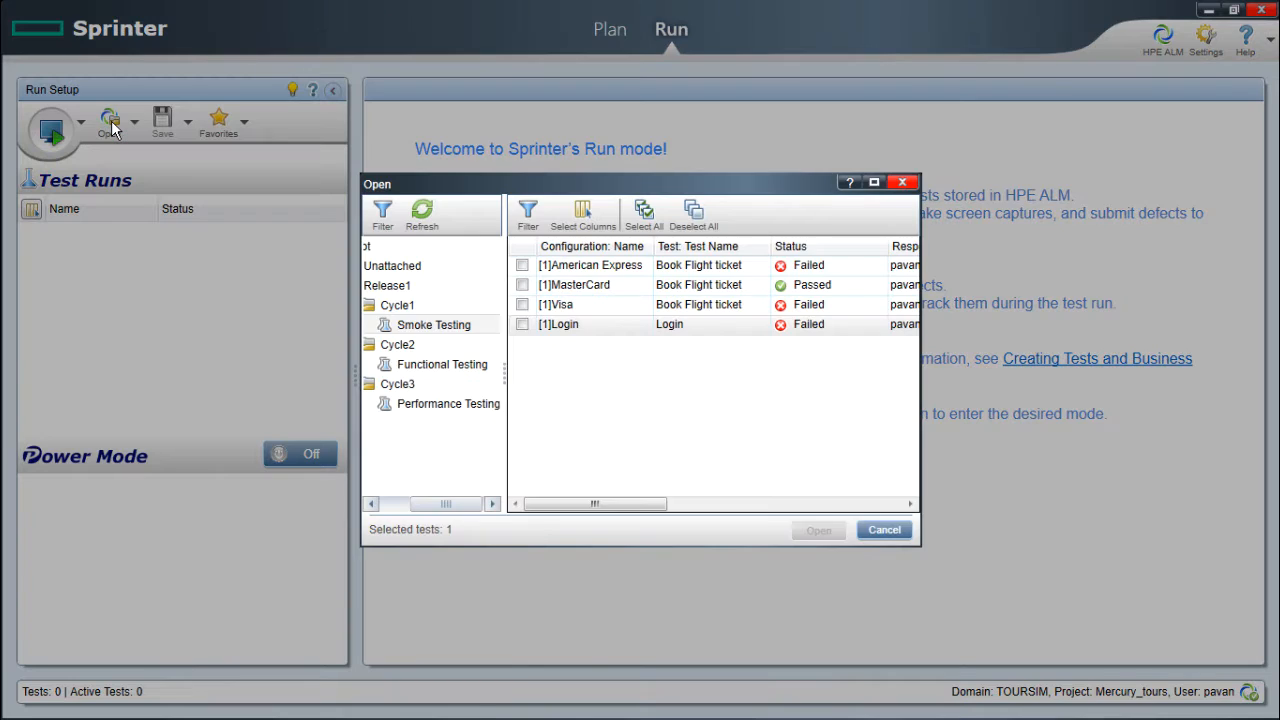
pyautogui.moveTo(447, 503); pyautogui.dragTo(415, 503)
pyautogui.click(385, 289)
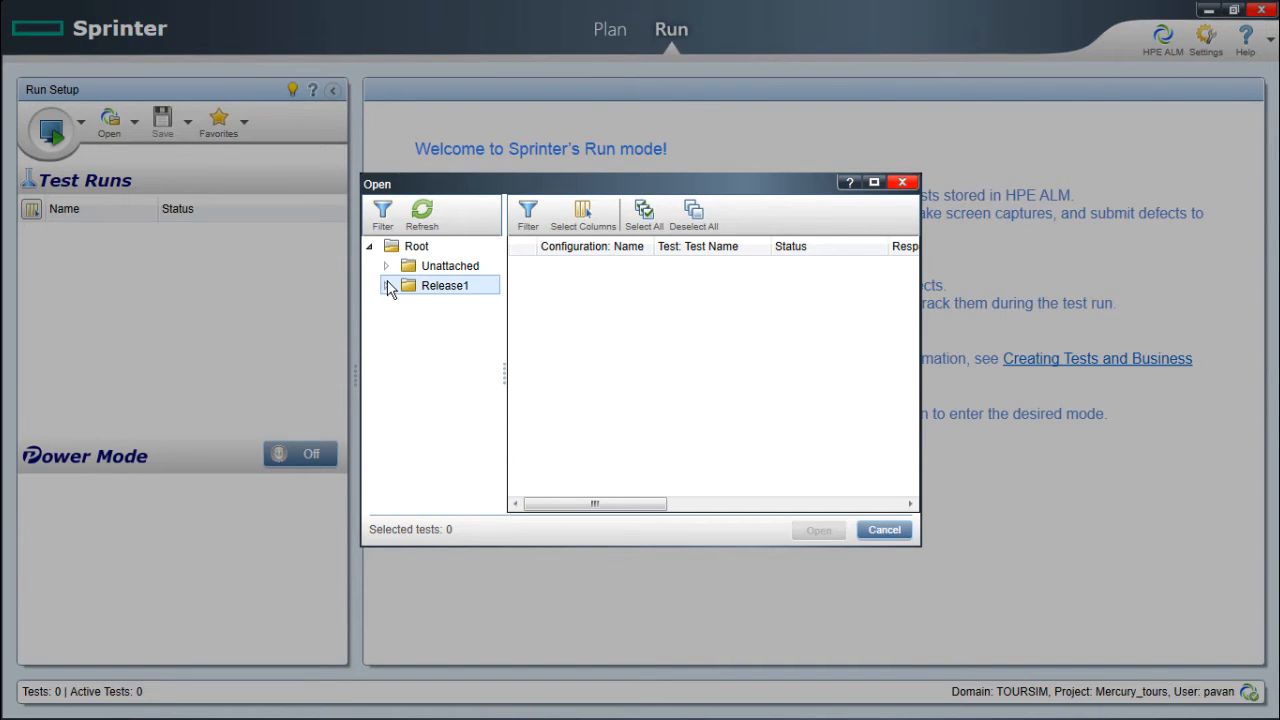
pyautogui.click(412, 249)
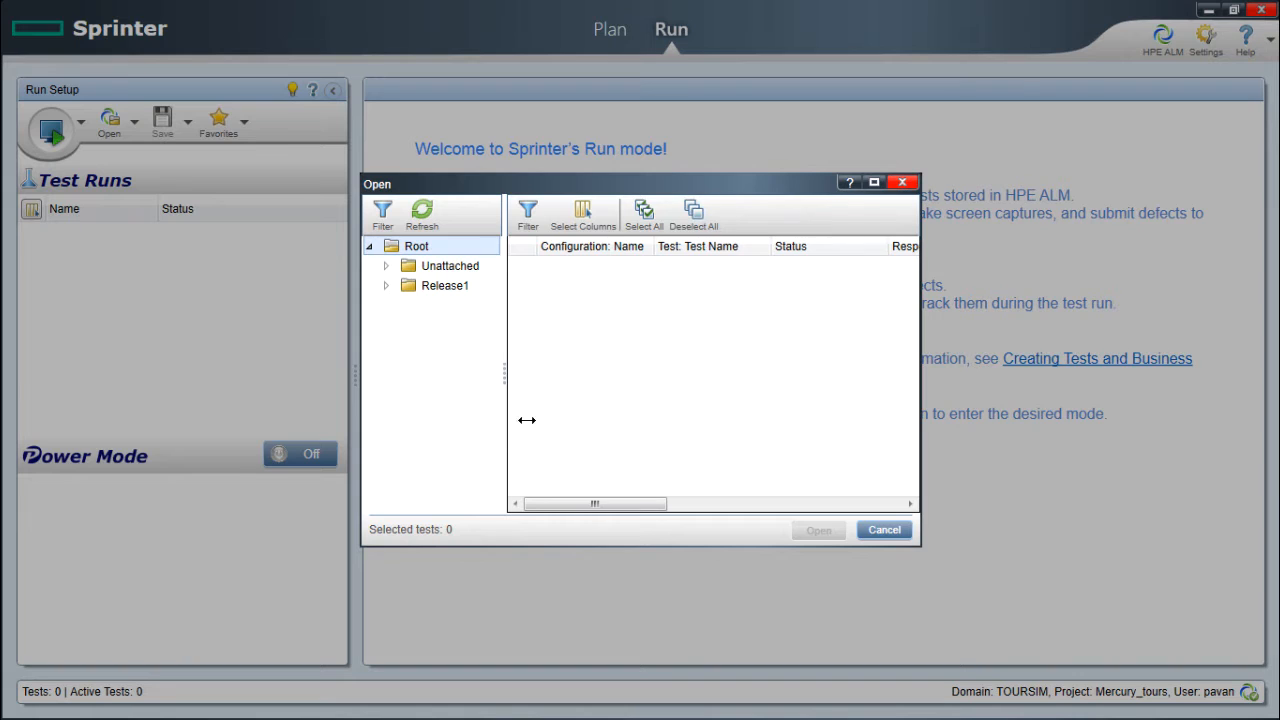
pyautogui.click(389, 285)
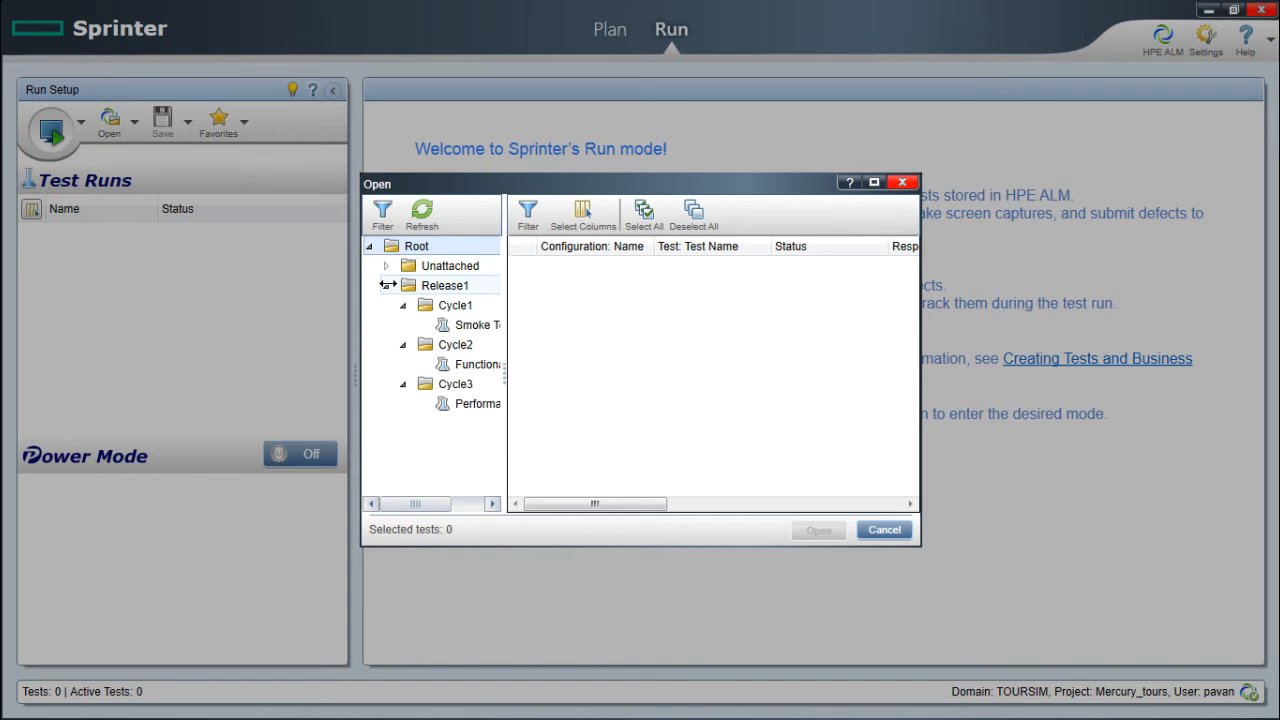
pyautogui.click(460, 324)
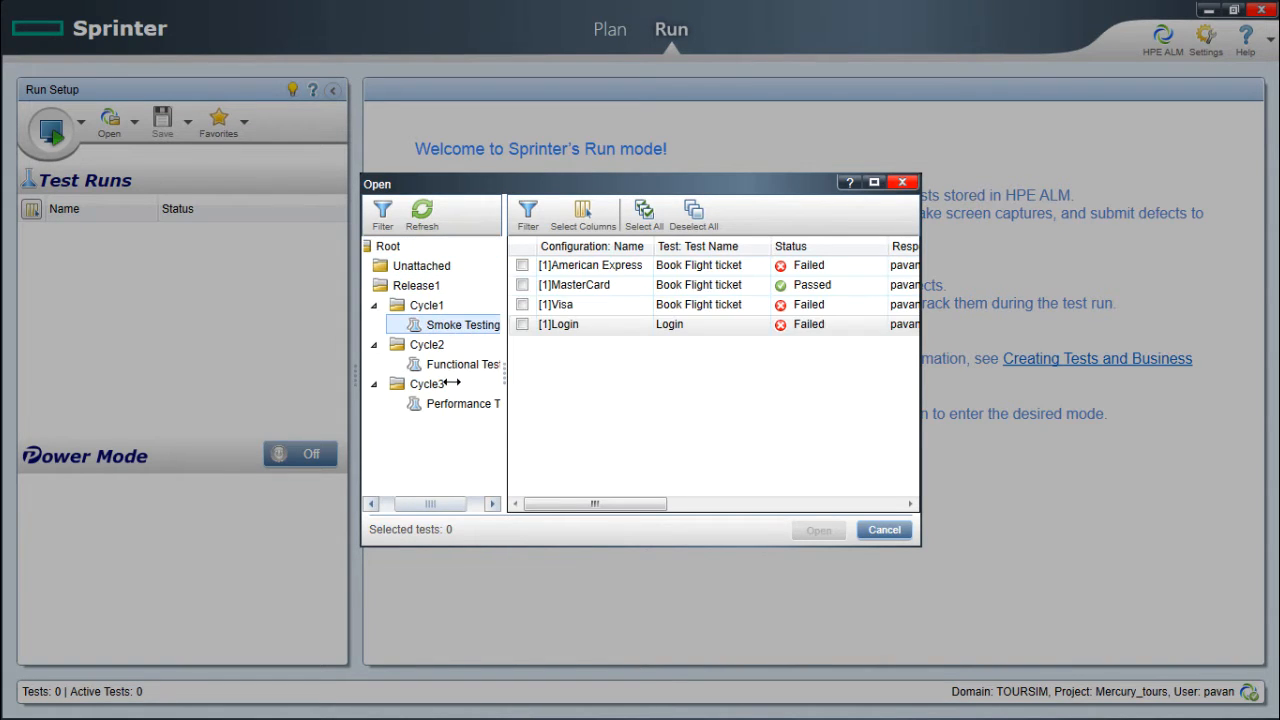
pyautogui.click(375, 305)
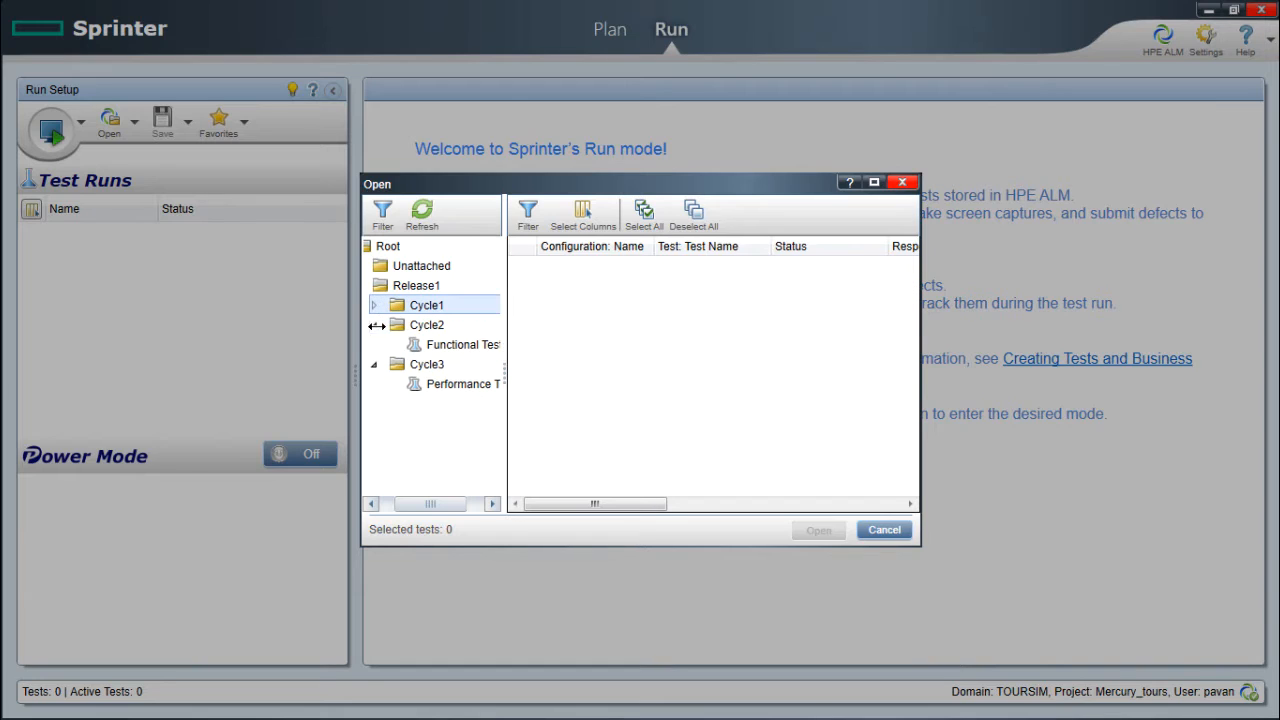
pyautogui.click(374, 325)
pyautogui.click(374, 344)
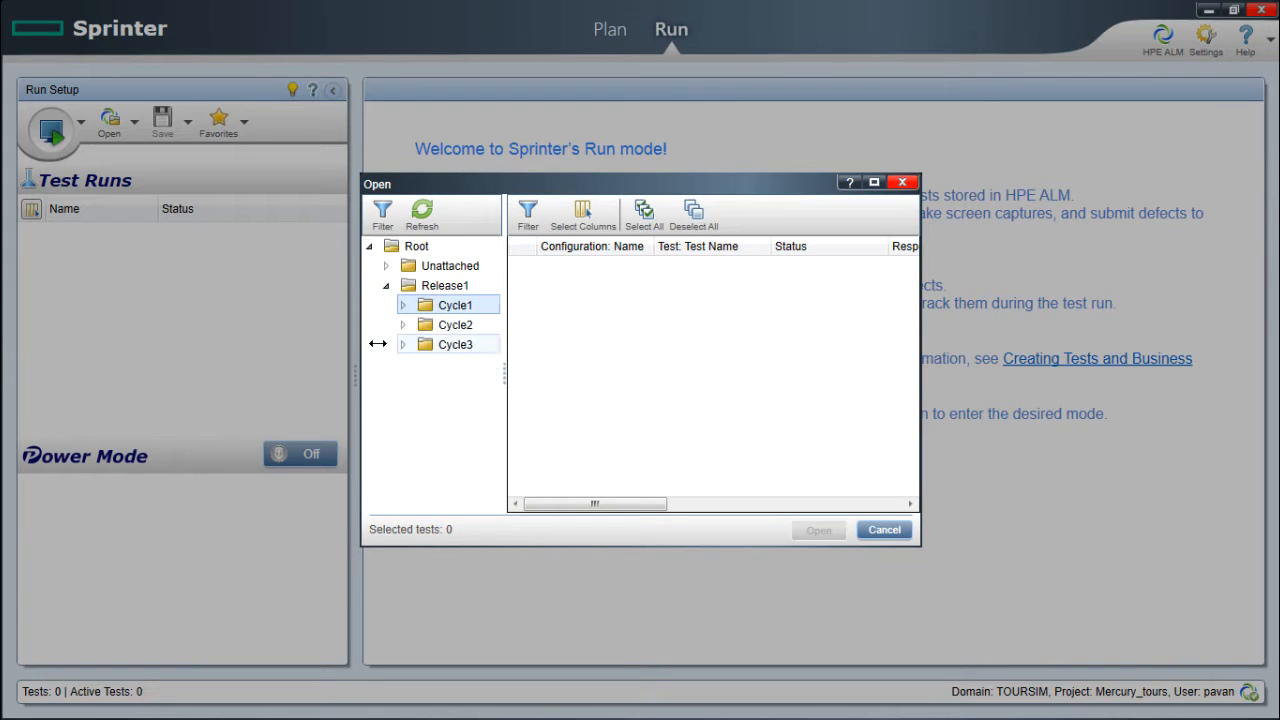
pyautogui.click(386, 285)
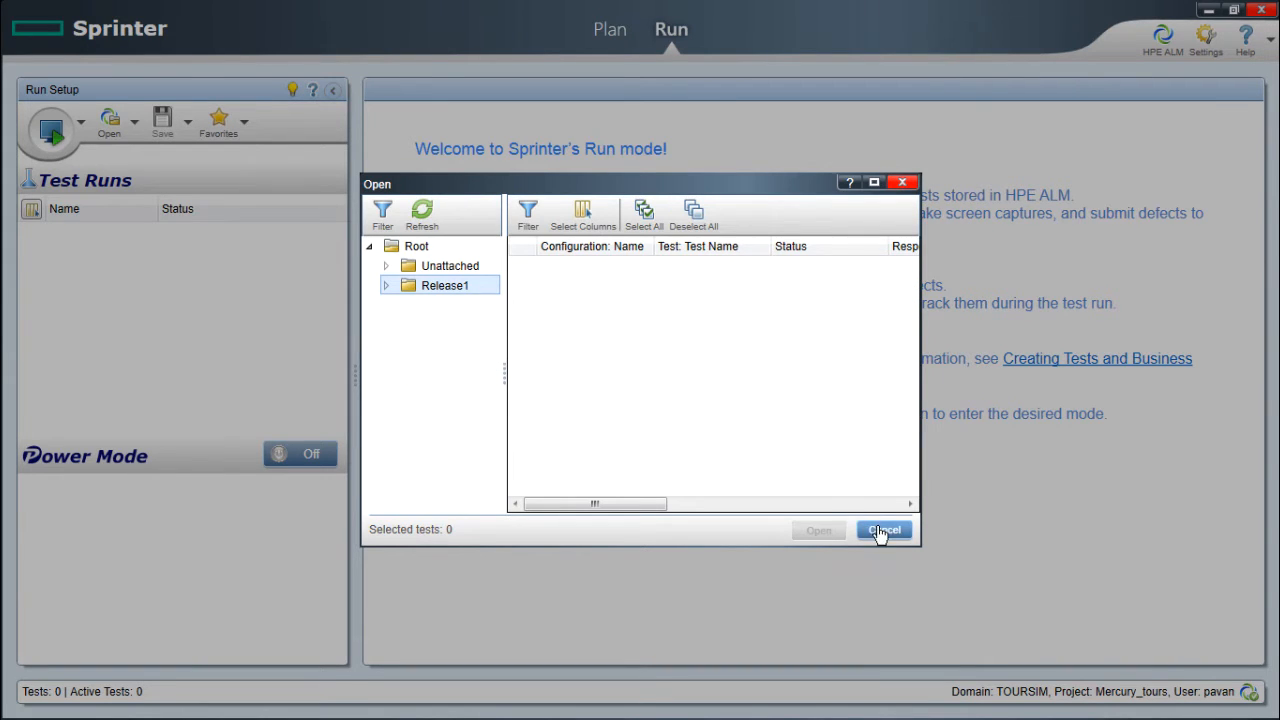
pyautogui.click(879, 531)
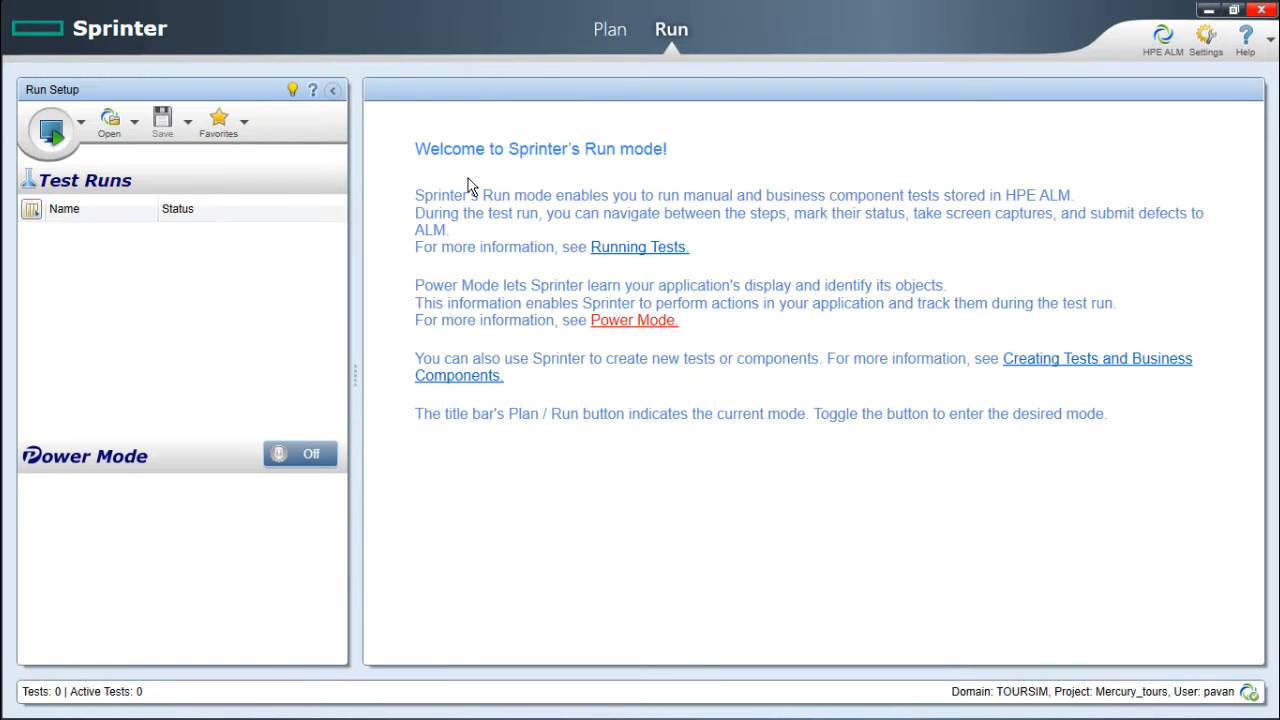
pyautogui.click(603, 31)
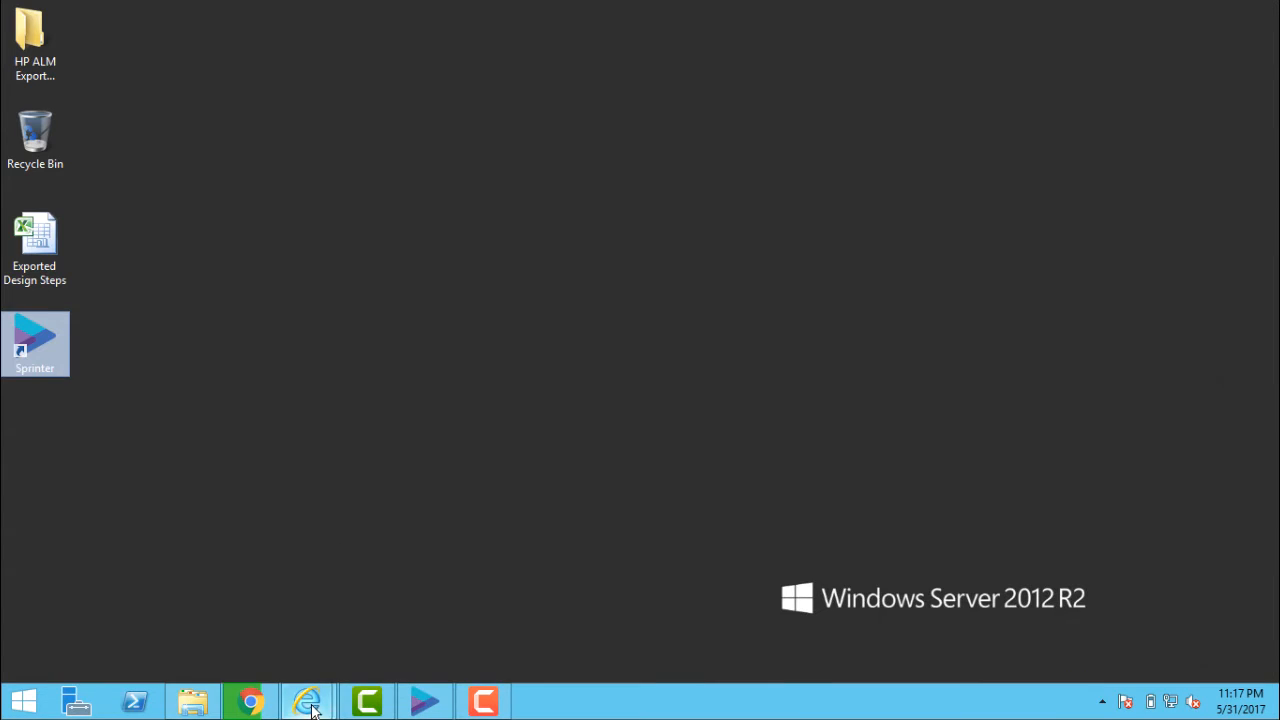
# Bring the HP ALM window forward to compare Login_Sprinter's design steps with Sprinter.
pyautogui.moveTo(311, 708)
pyautogui.click(254, 565)
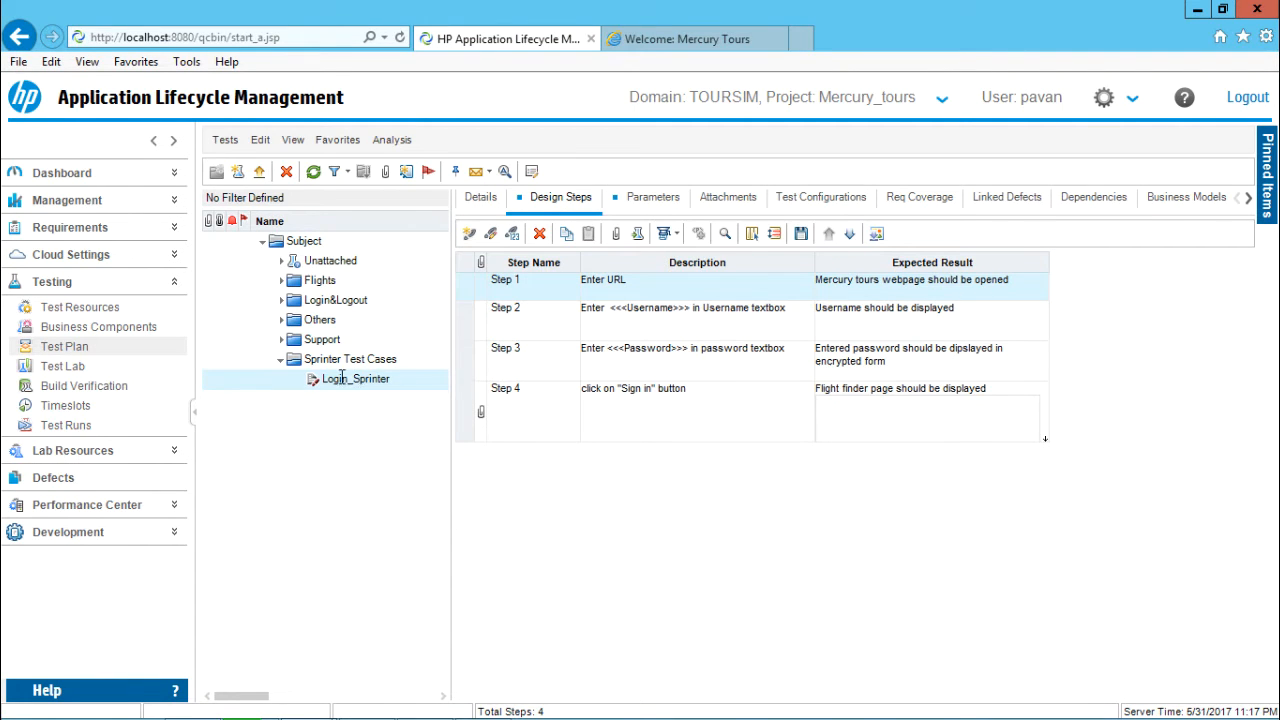
# In Test Lab, expand Release1 > Cycle3 to its Performance Testing set and select Cycle3.
pyautogui.click(78, 366)
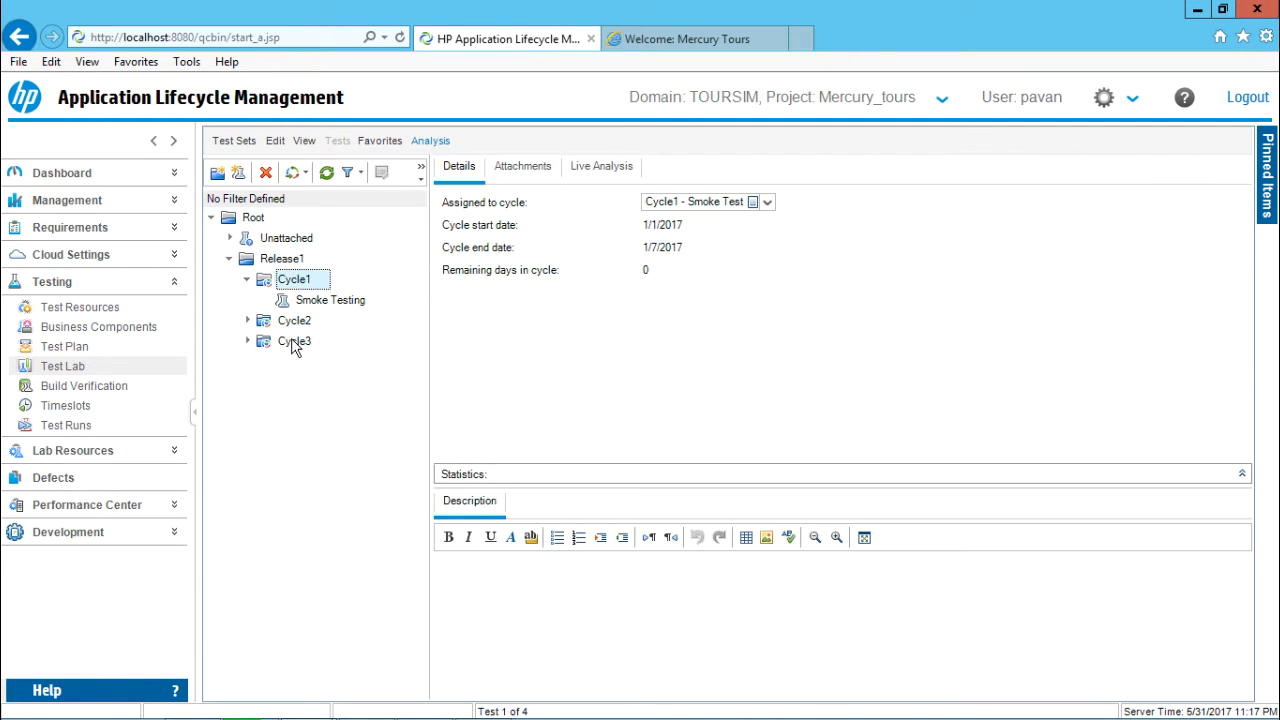
pyautogui.click(294, 343)
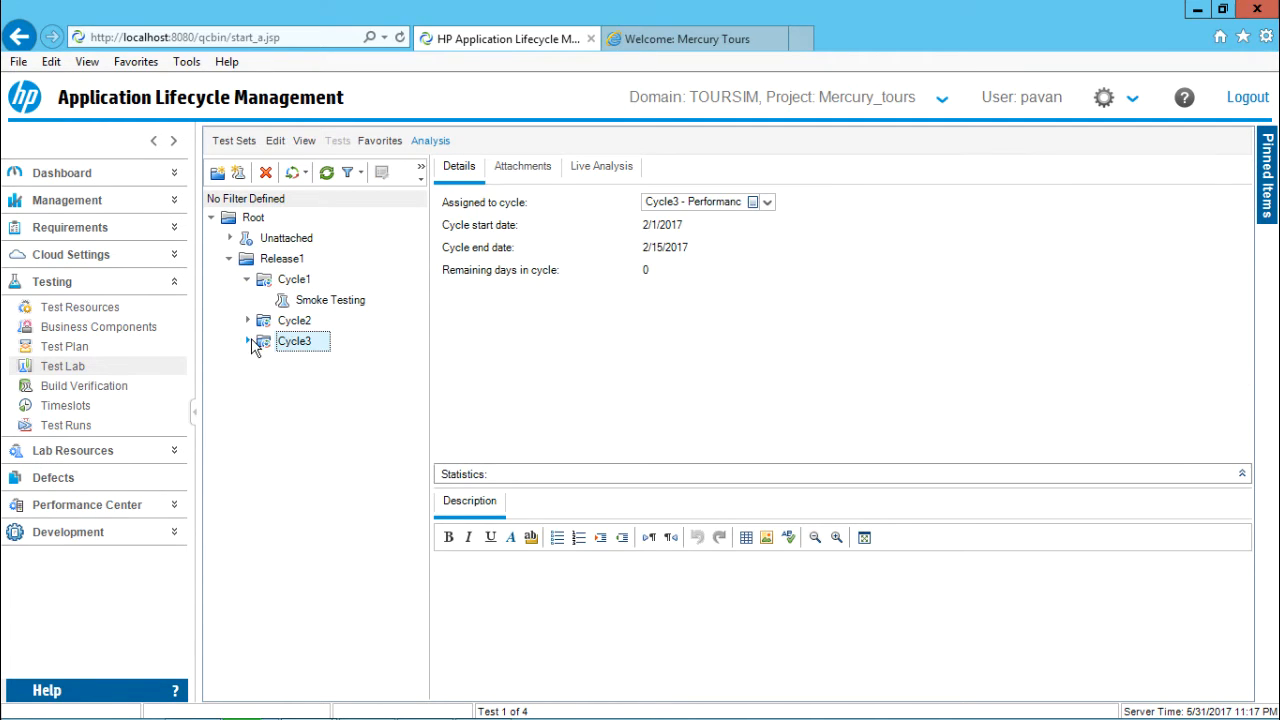
pyautogui.click(248, 341)
pyautogui.click(310, 364)
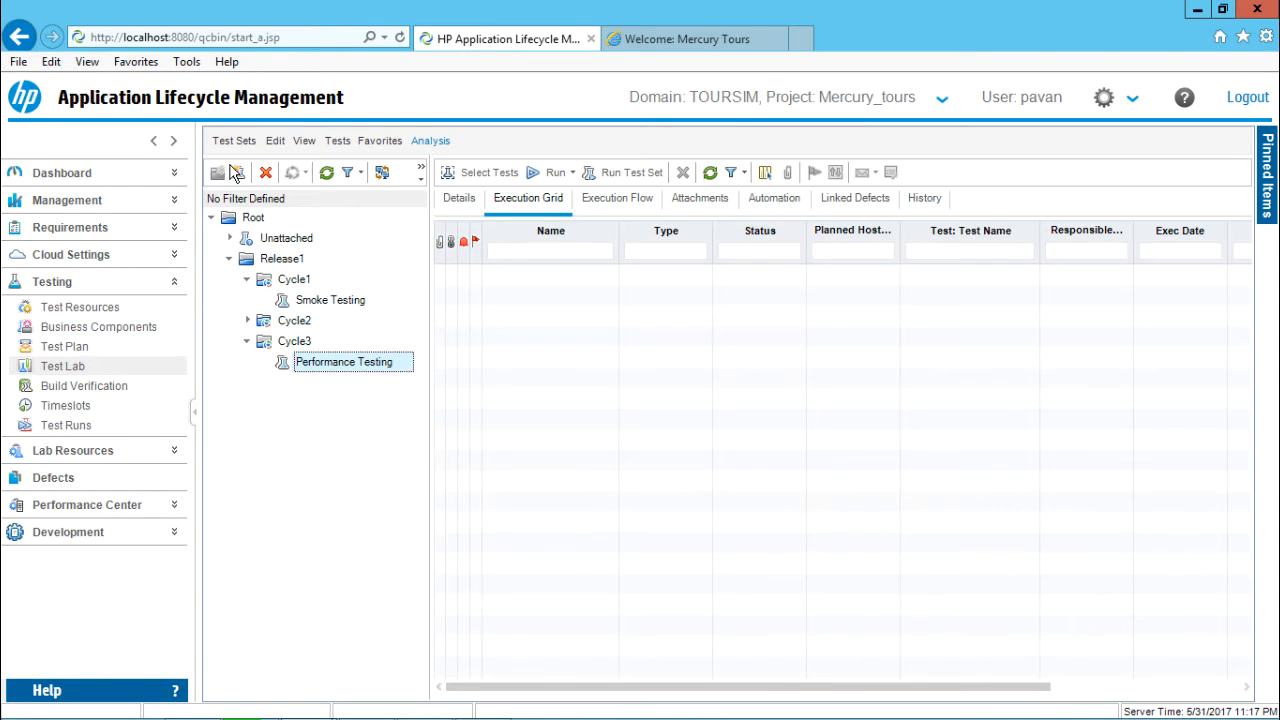
pyautogui.click(294, 345)
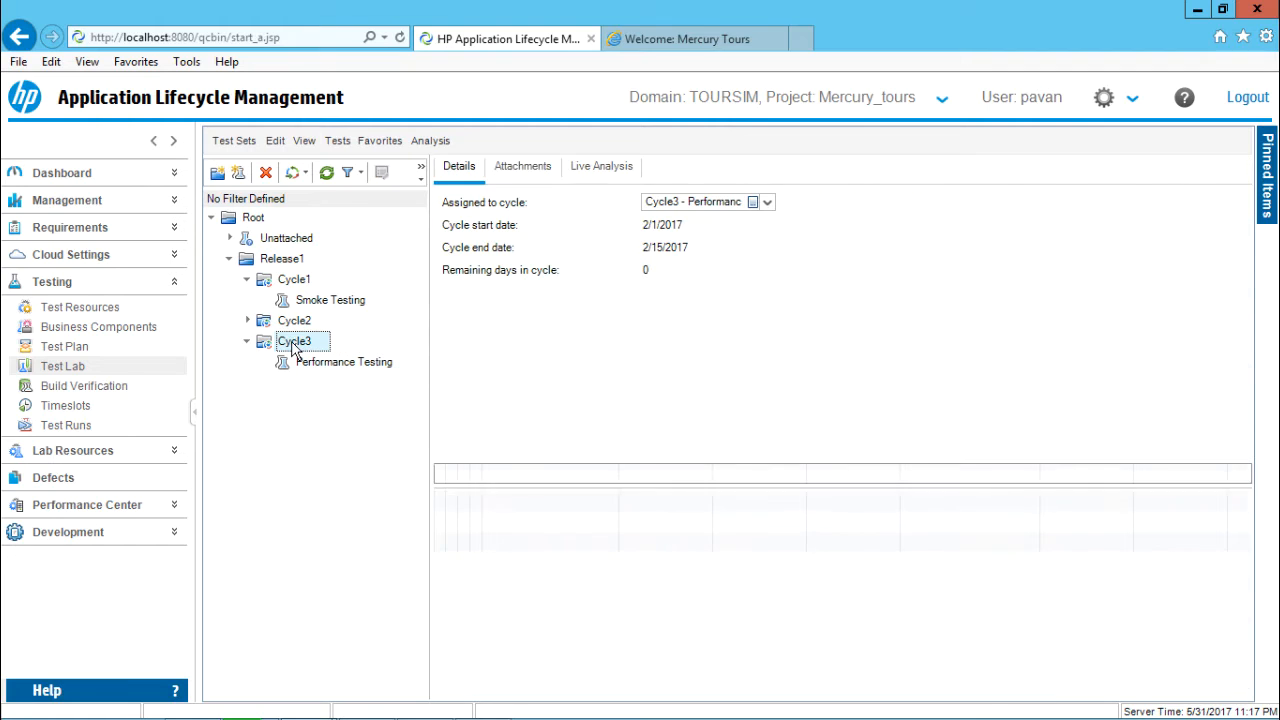
pyautogui.click(241, 178)
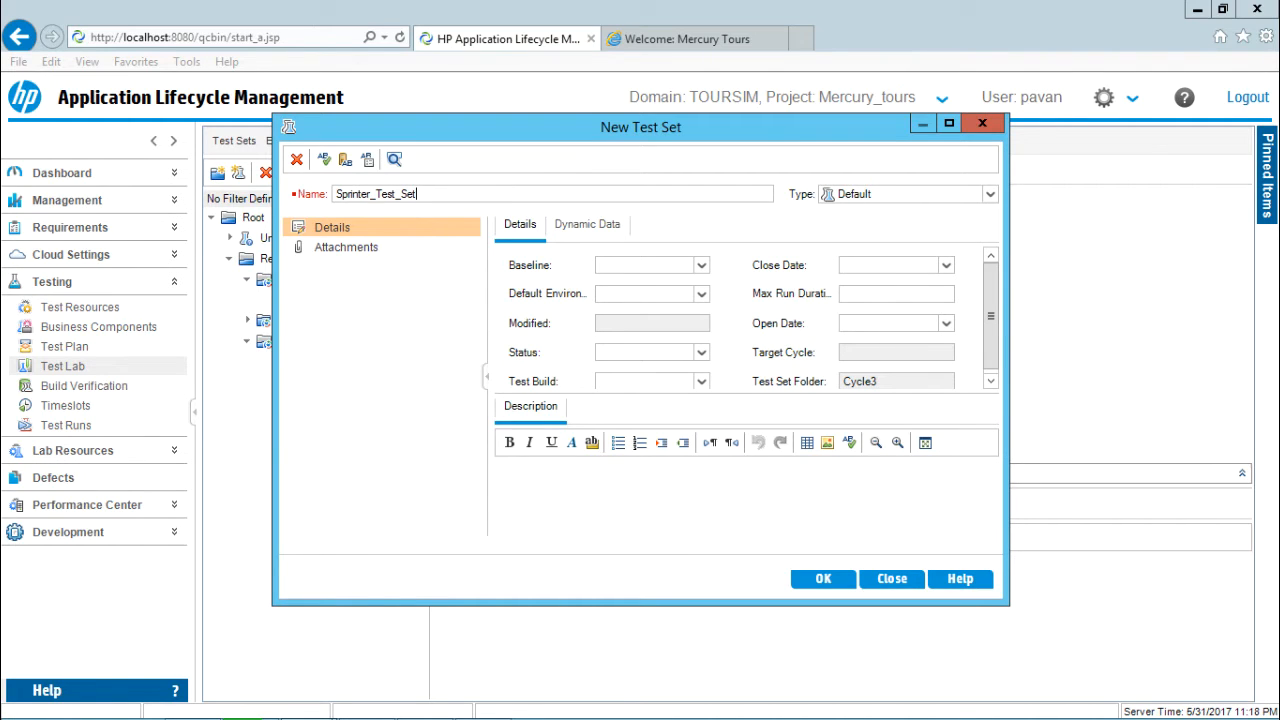
# Confirm creation of the Sprinter_Test_Set test set under Cycle3.
pyautogui.click(823, 579)
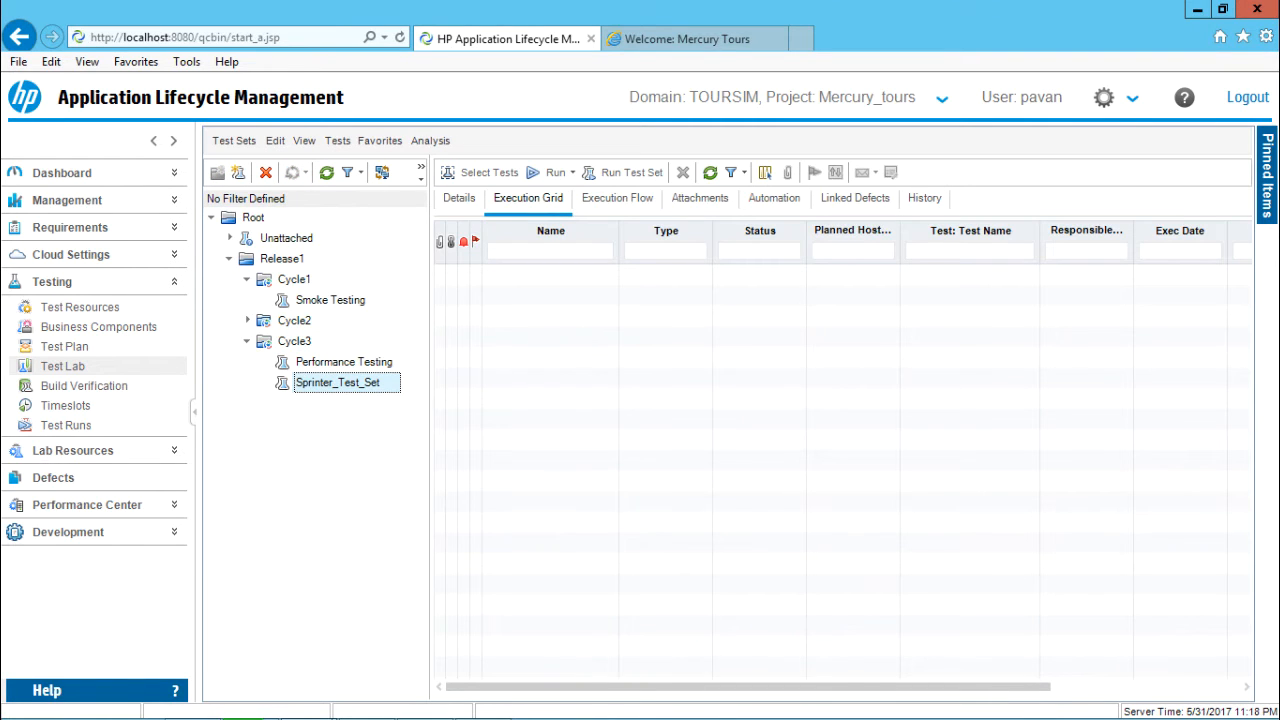
# Select Sprinter_Test_Set and add Login_Sprinter from Subject > Sprinter Test Cases to it.
pyautogui.click(247, 341)
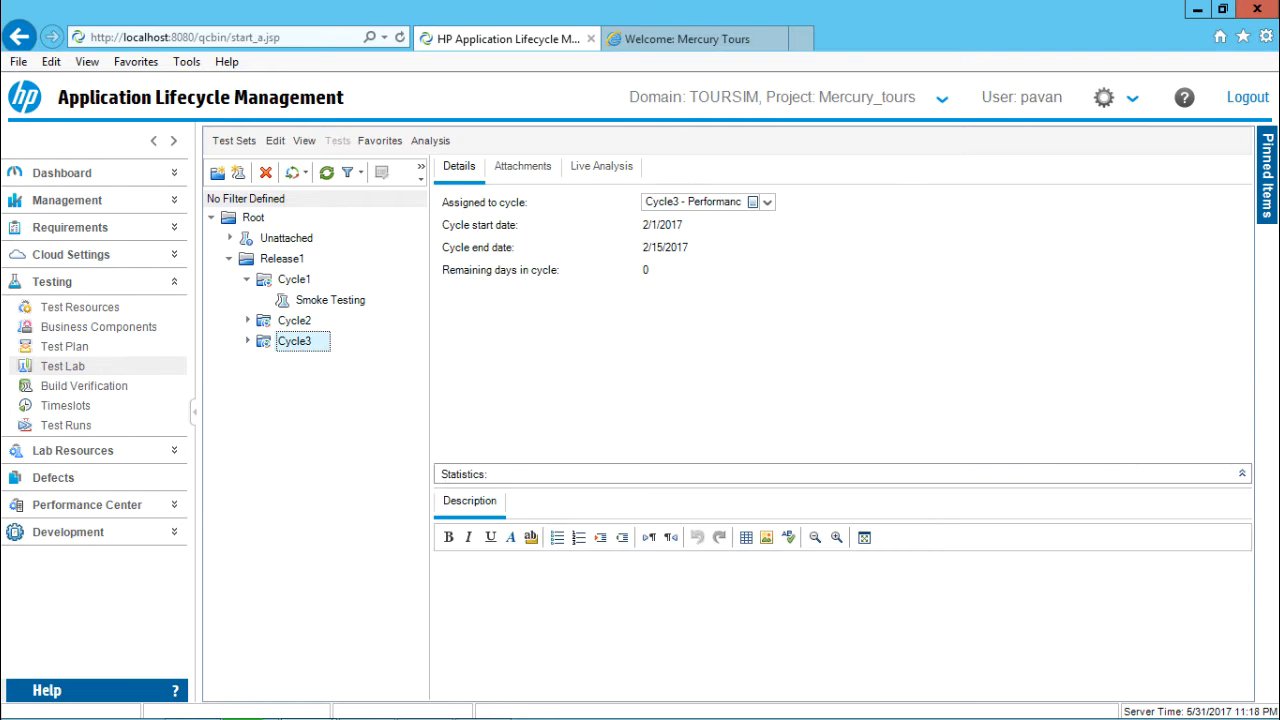
pyautogui.click(247, 341)
pyautogui.click(338, 383)
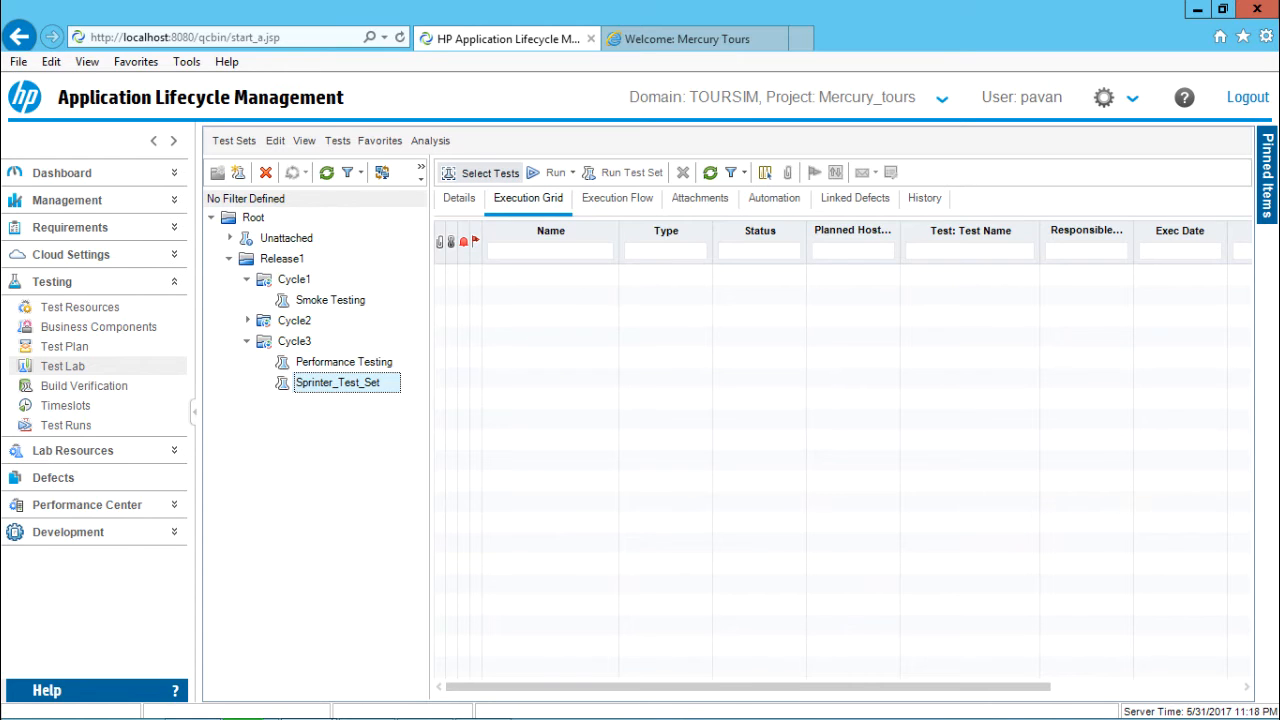
pyautogui.click(481, 172)
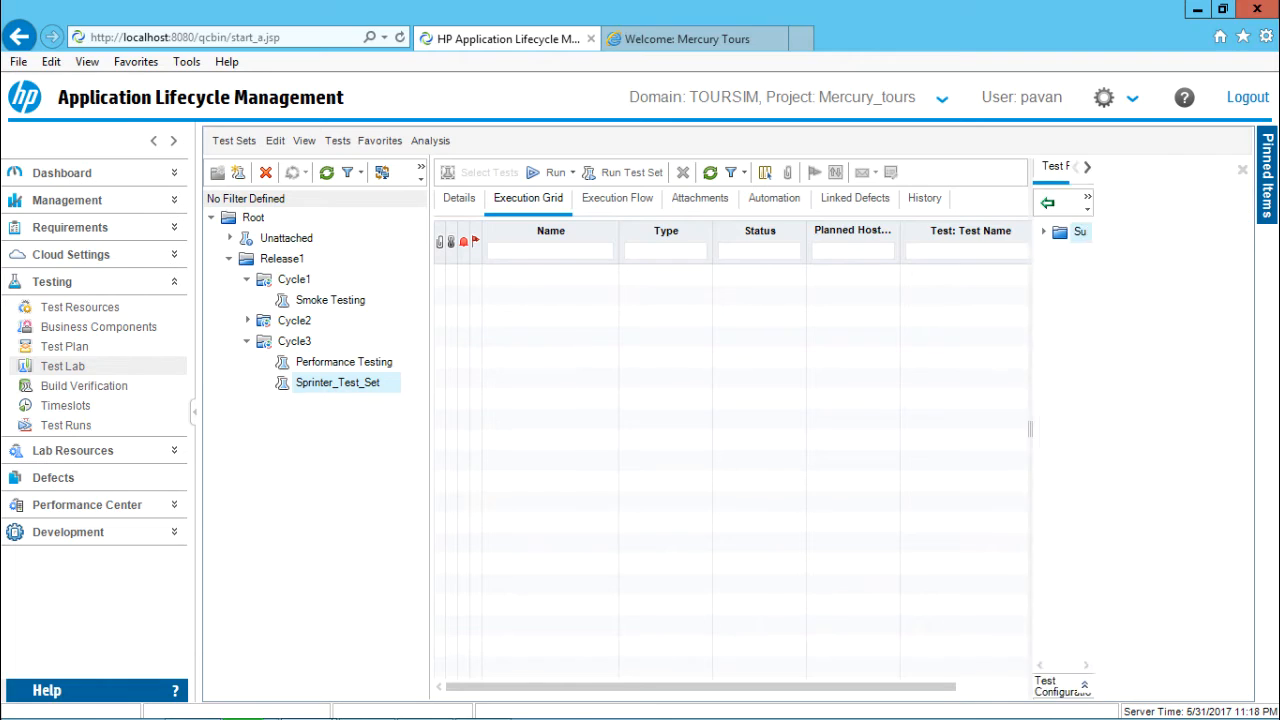
pyautogui.click(1044, 232)
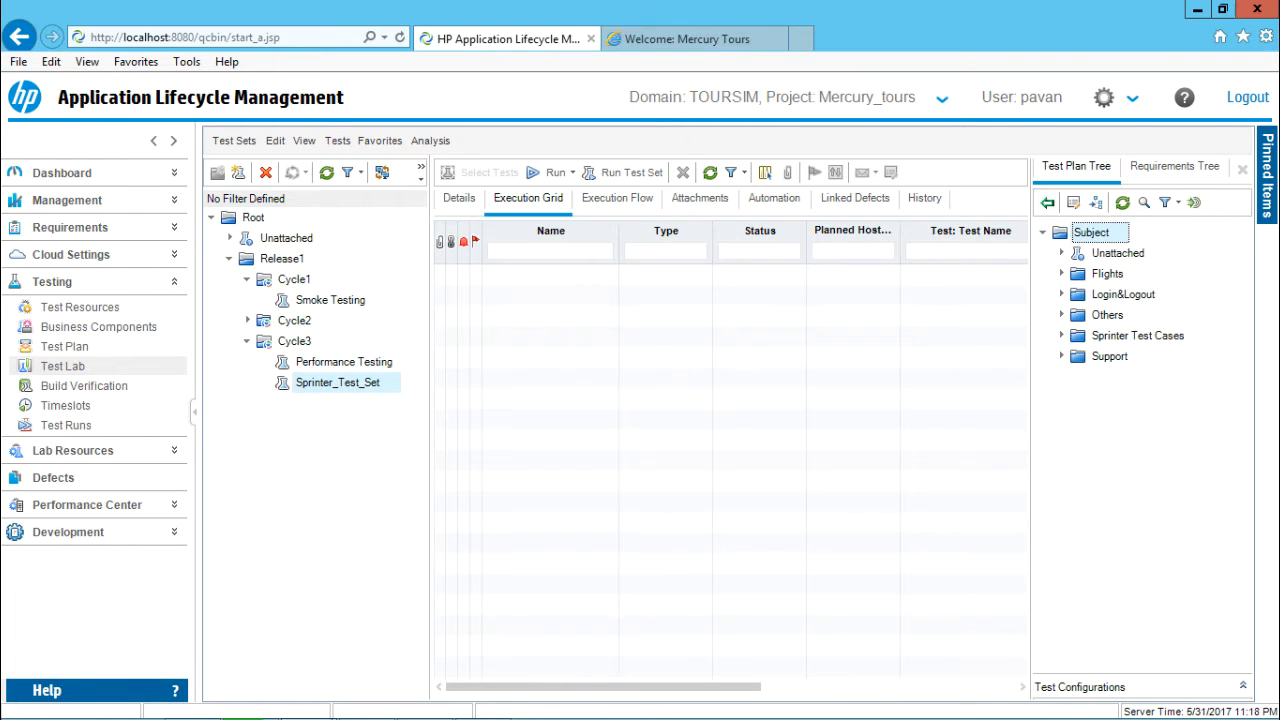
pyautogui.click(1061, 335)
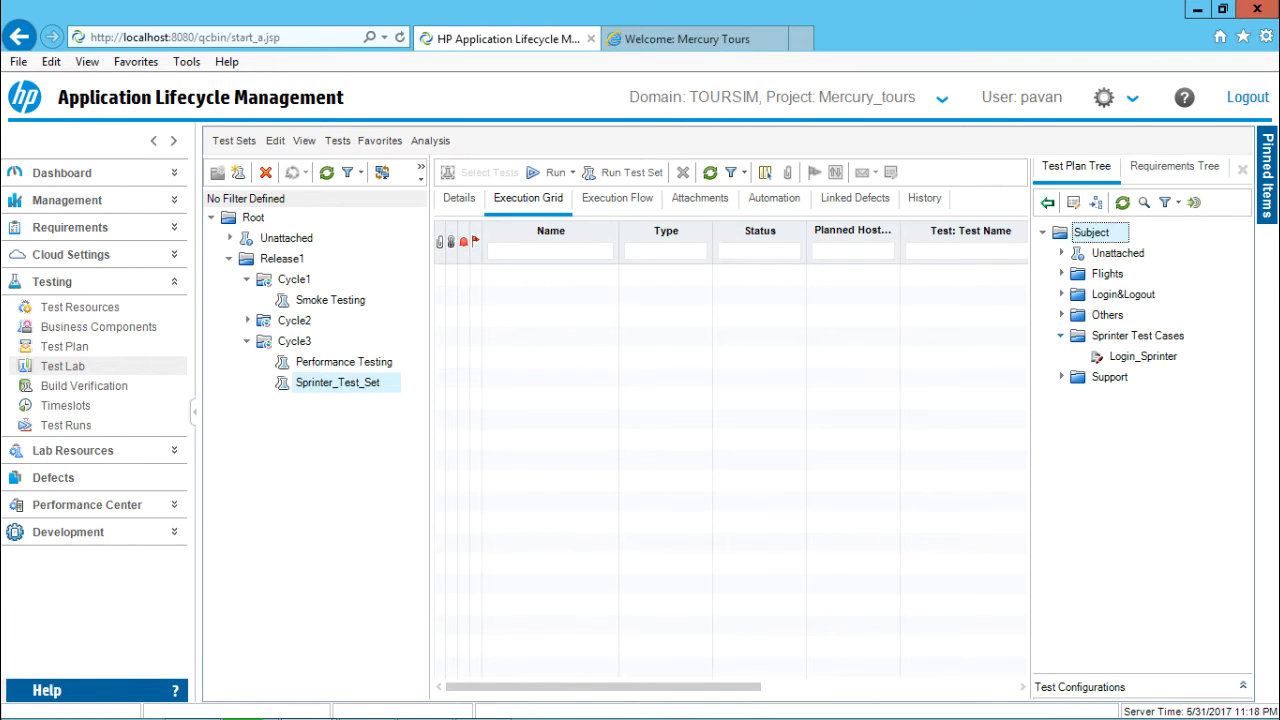
pyautogui.click(1143, 357)
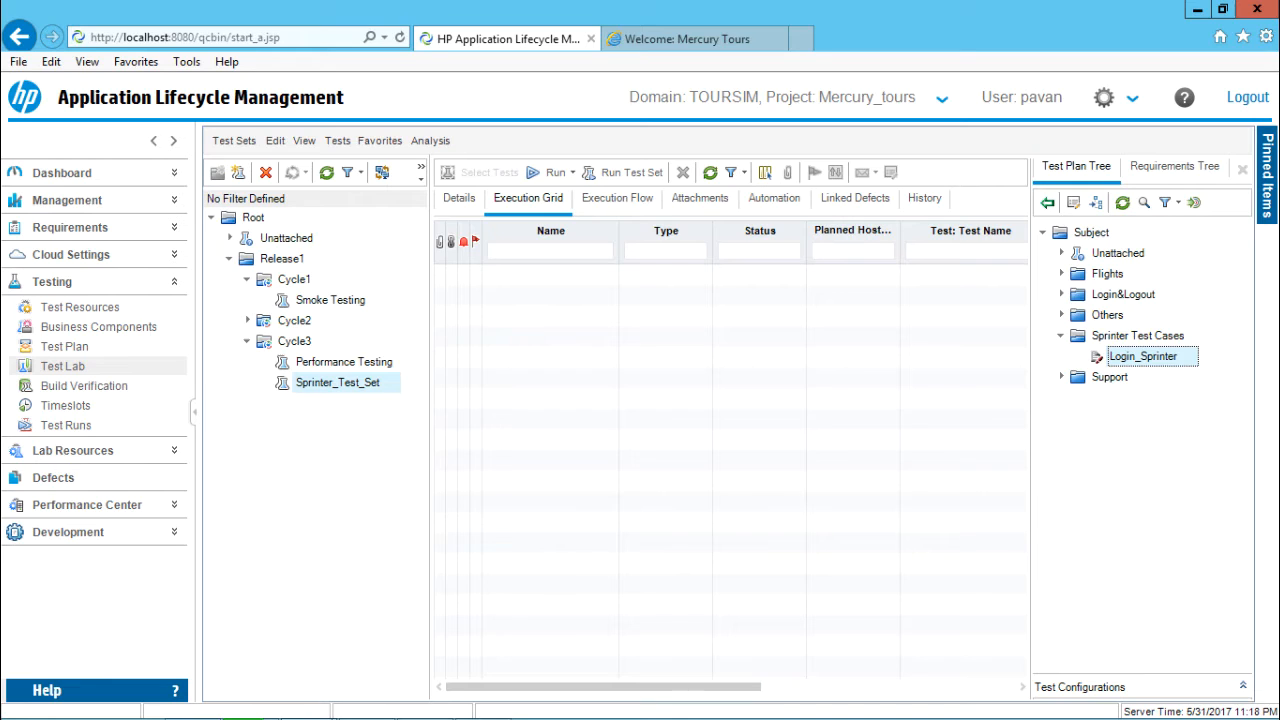
pyautogui.click(1047, 202)
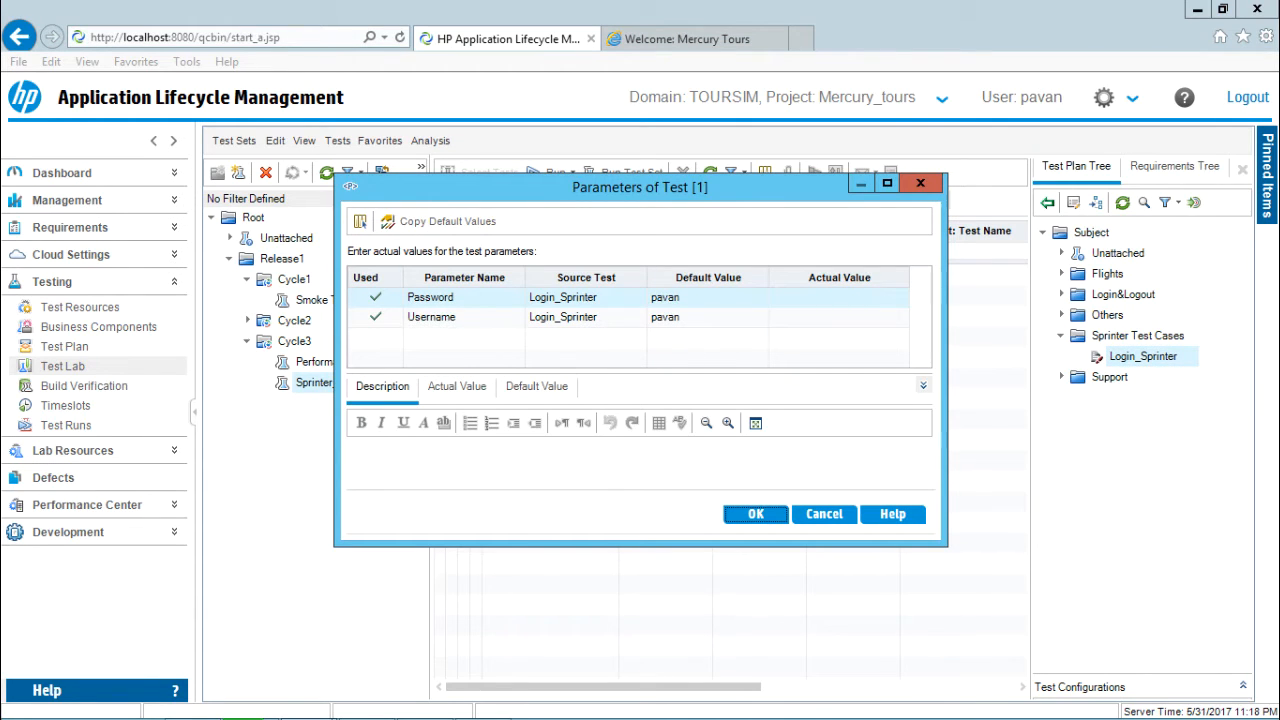
# Enter the login credentials as Password and Username actual values, then refresh the Test Lab tree.
pyautogui.click(839, 297)
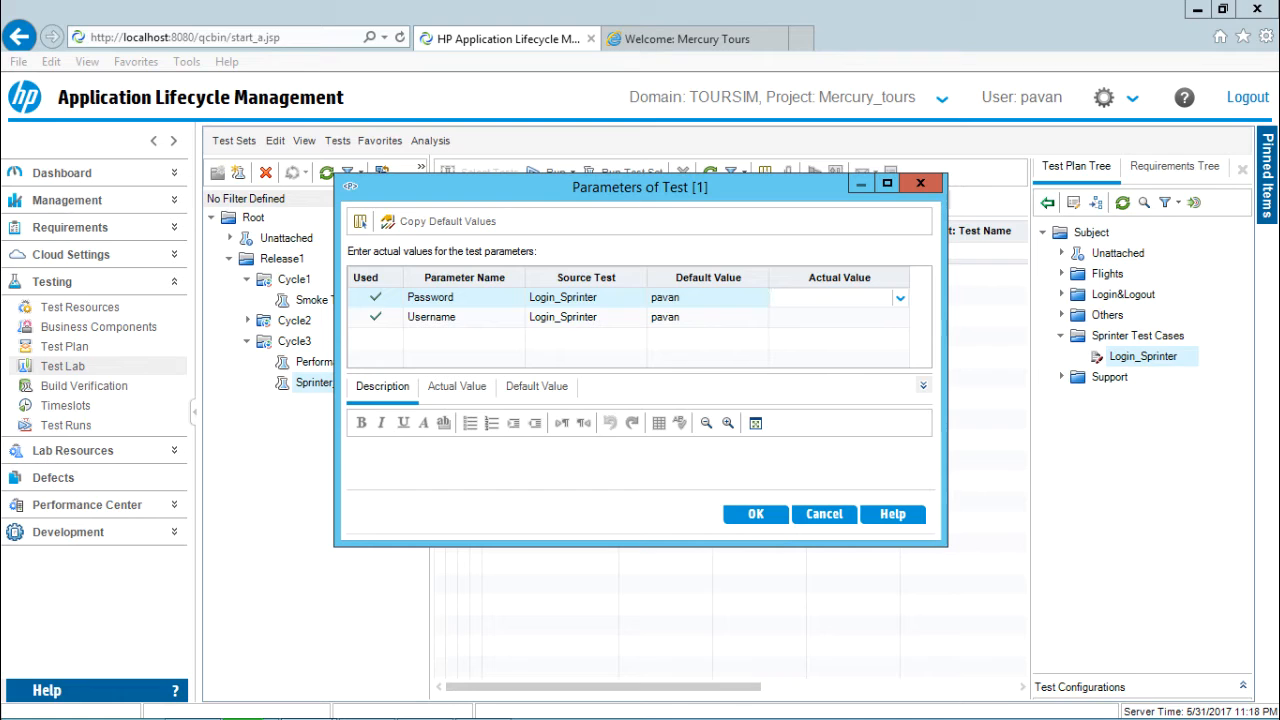
pyautogui.click(457, 387)
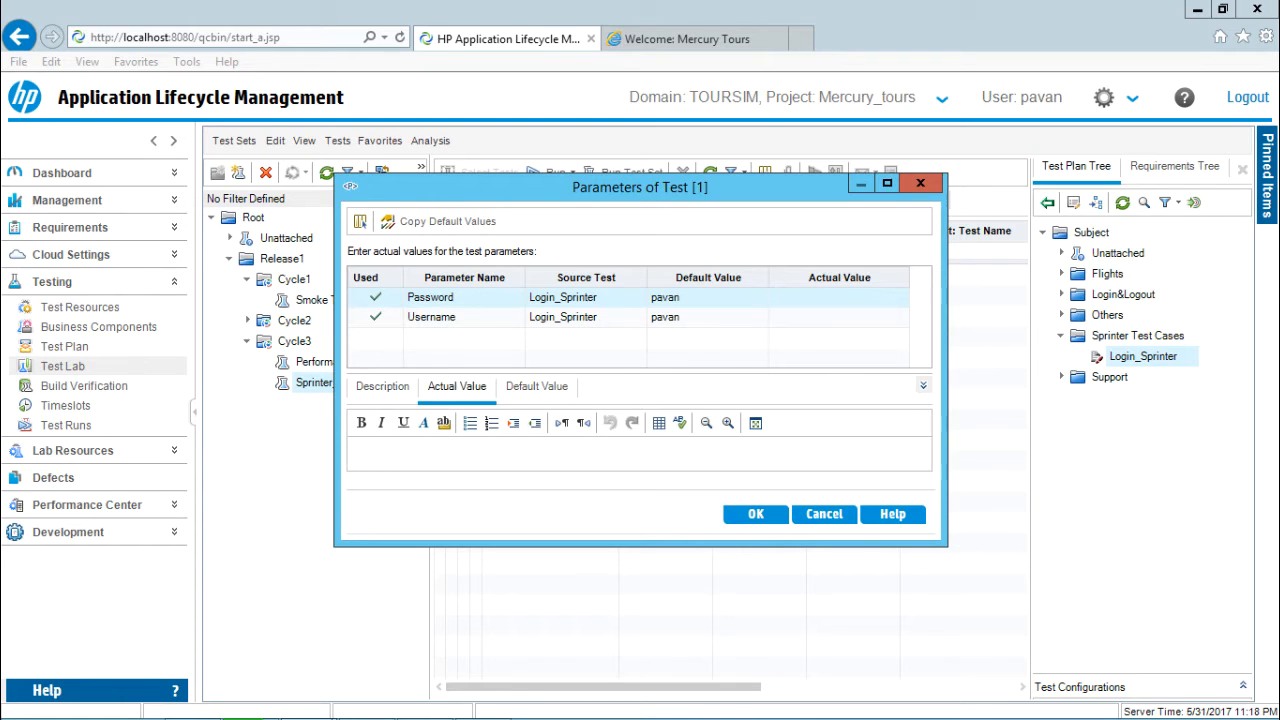
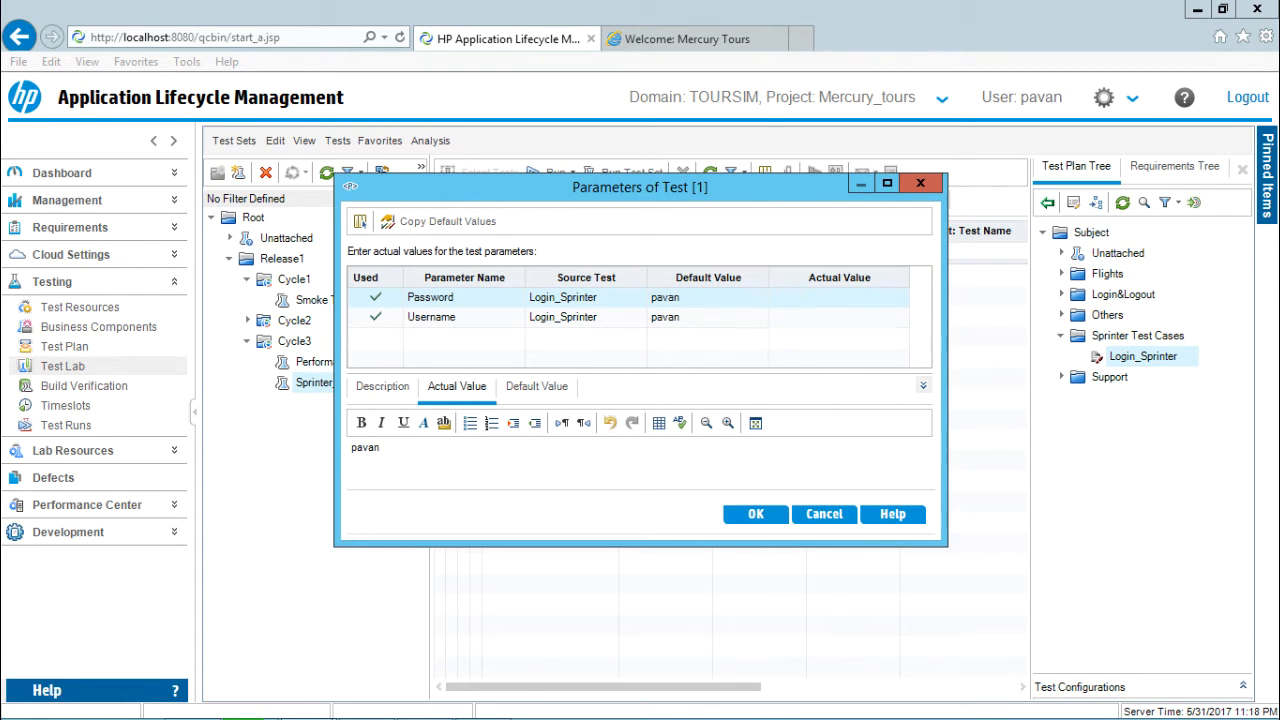
pyautogui.click(700, 317)
pyautogui.click(440, 451)
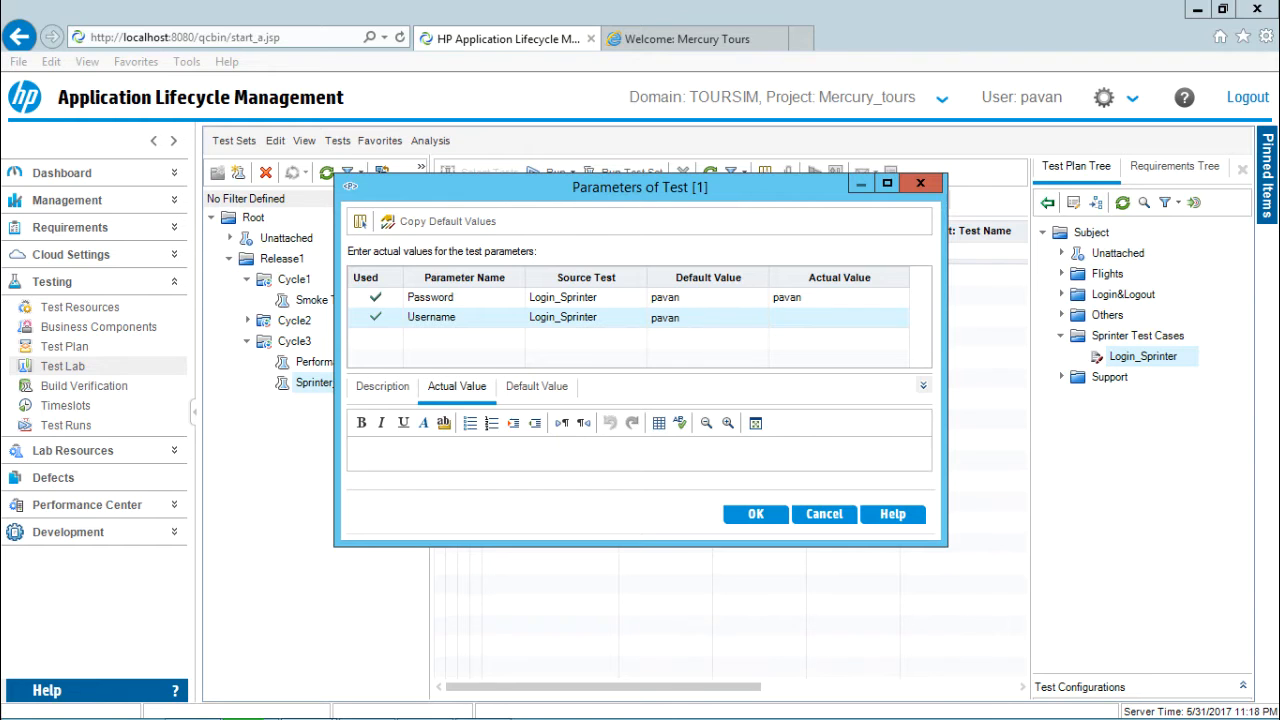
pyautogui.click(755, 513)
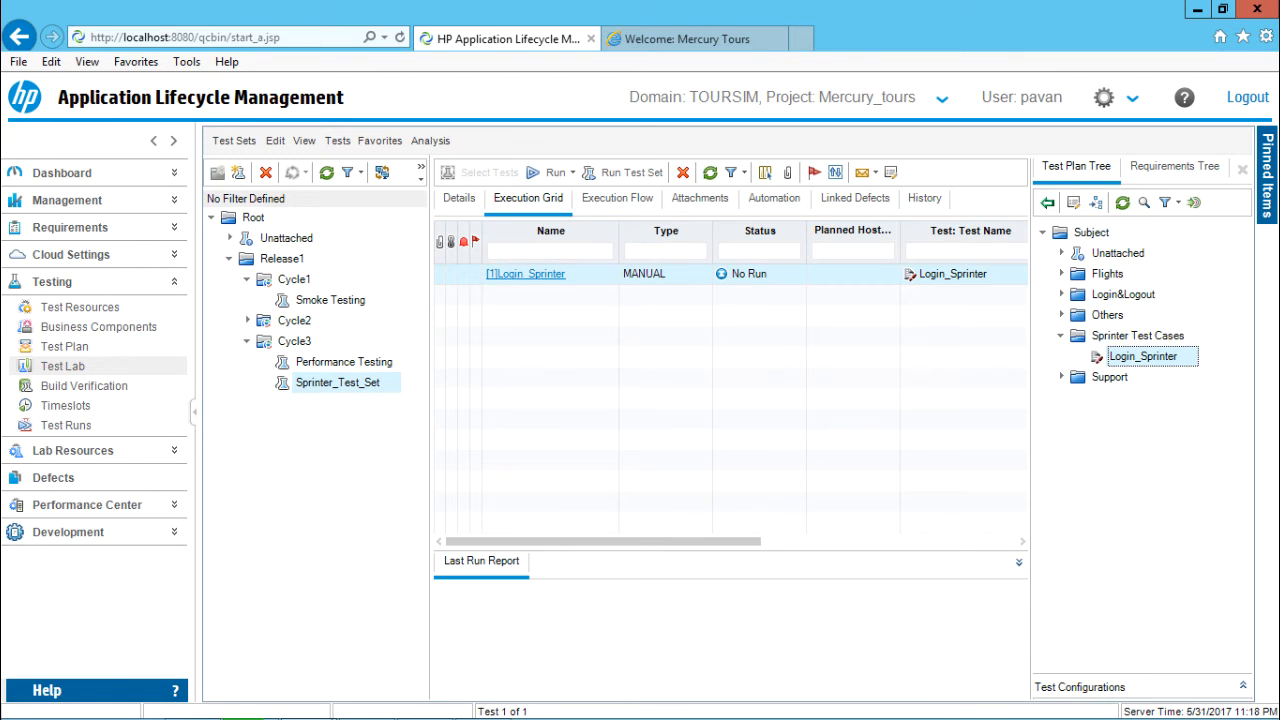
pyautogui.click(326, 172)
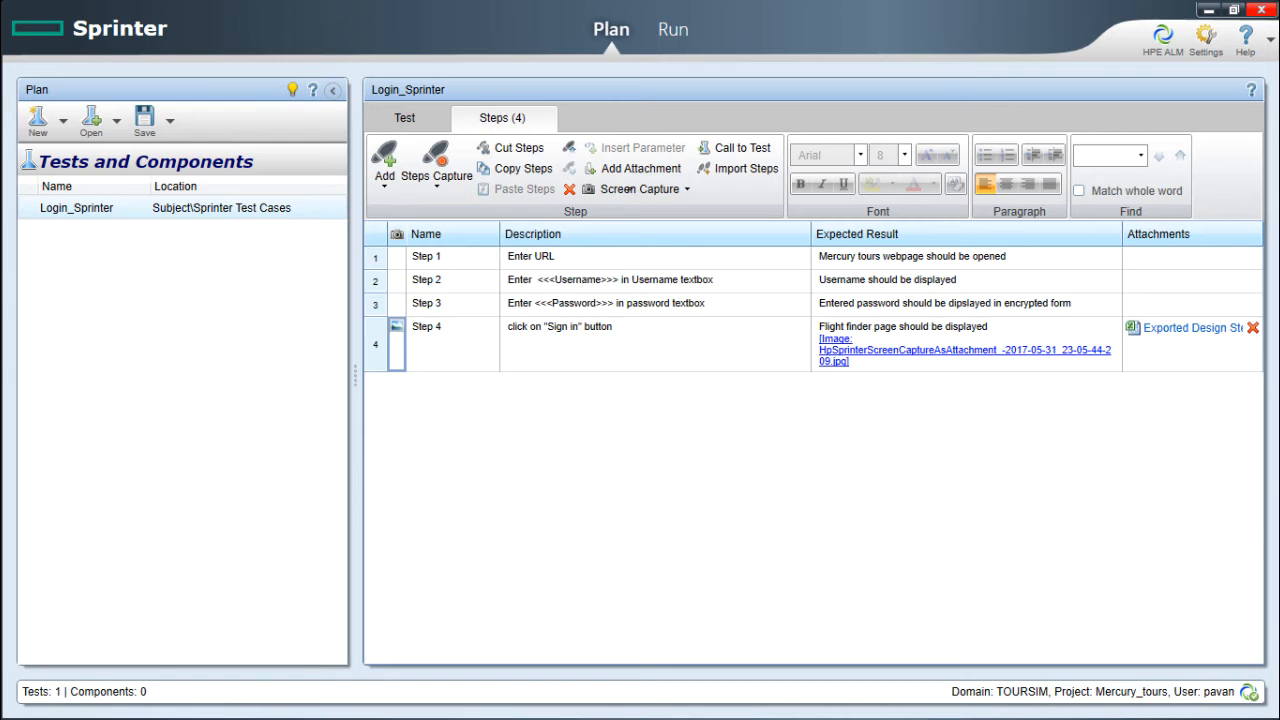
# Load Login_Sprinter from Release1 > Cycle3 > Sprinter_Test_Set into Sprinter's Run mode.
pyautogui.click(672, 29)
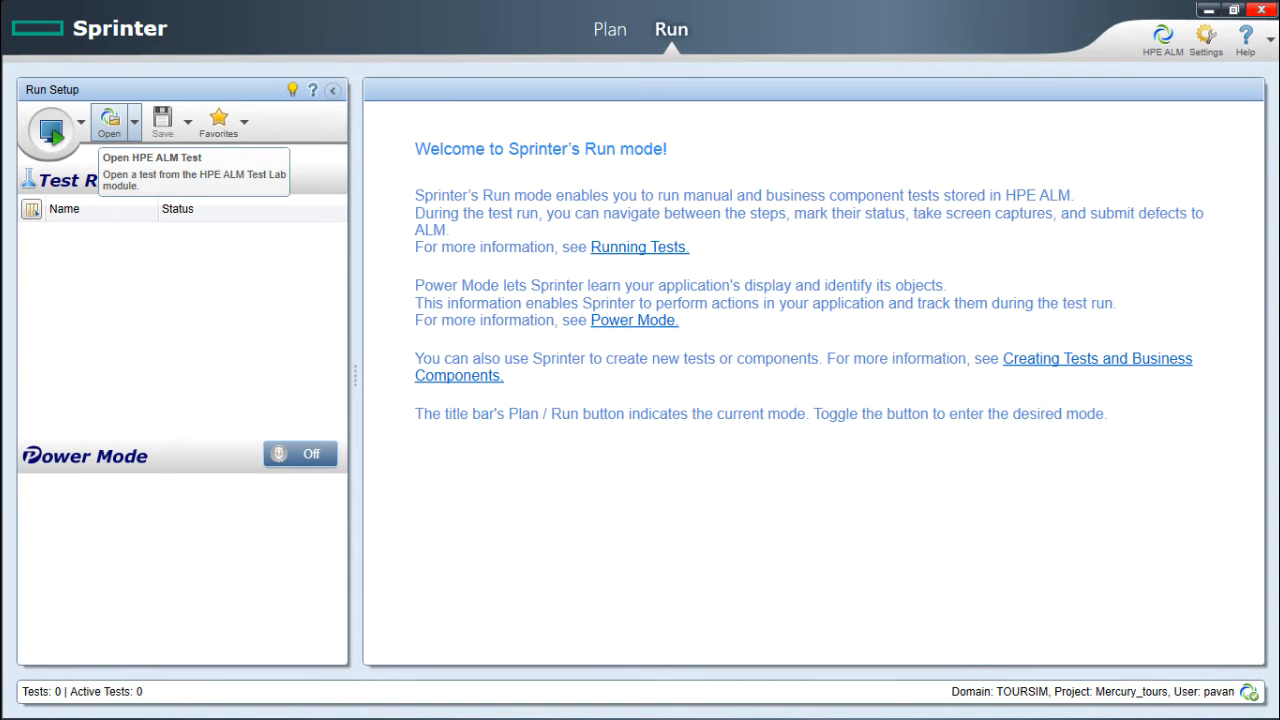
pyautogui.click(107, 124)
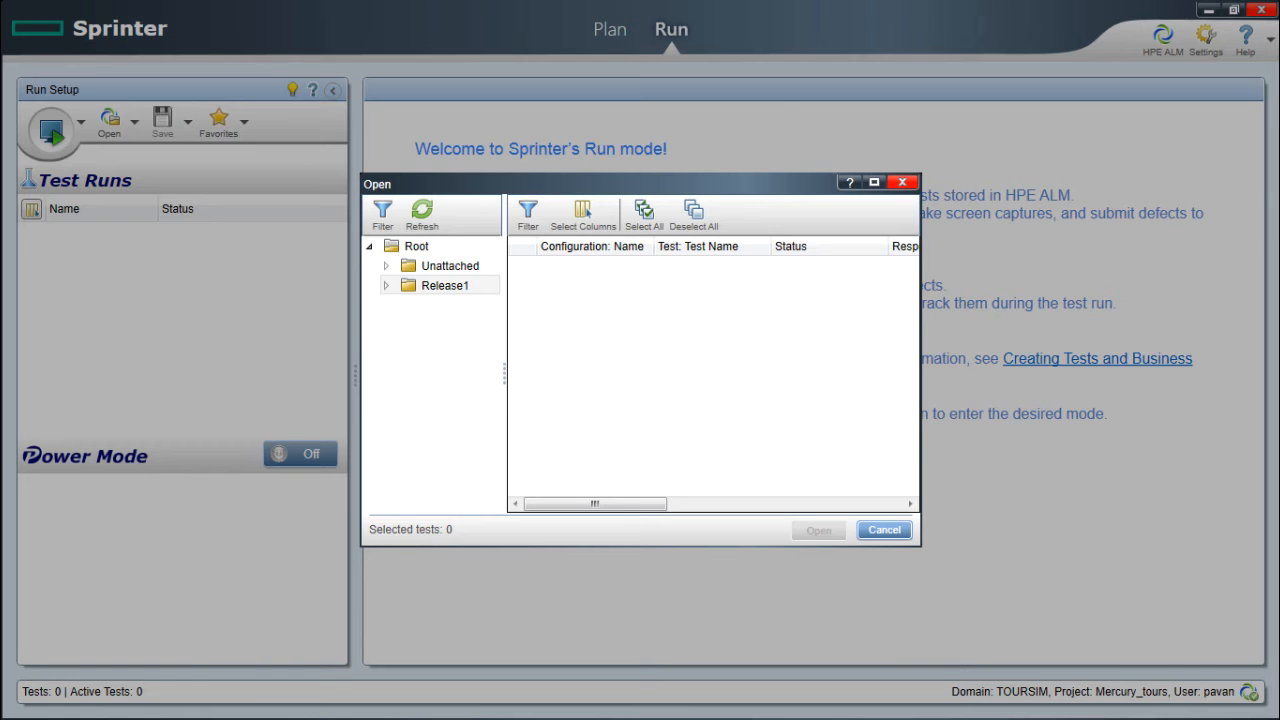
pyautogui.doubleClick(444, 286)
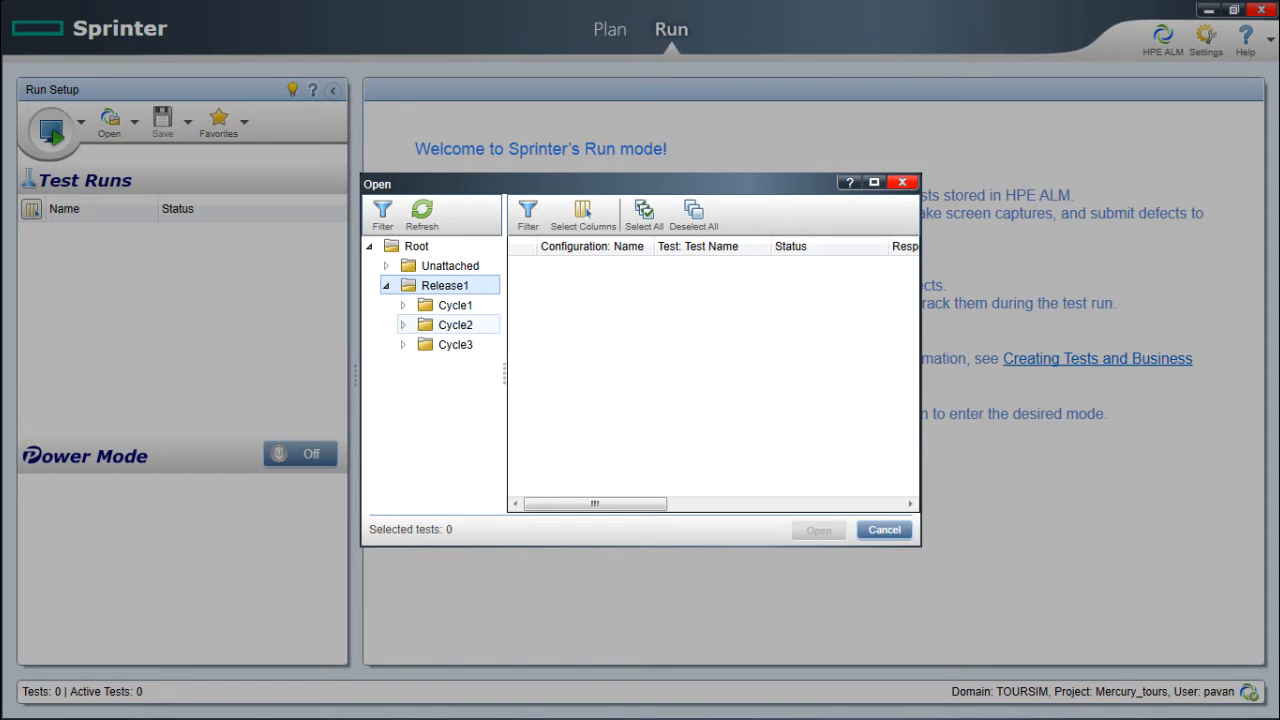
pyautogui.click(403, 344)
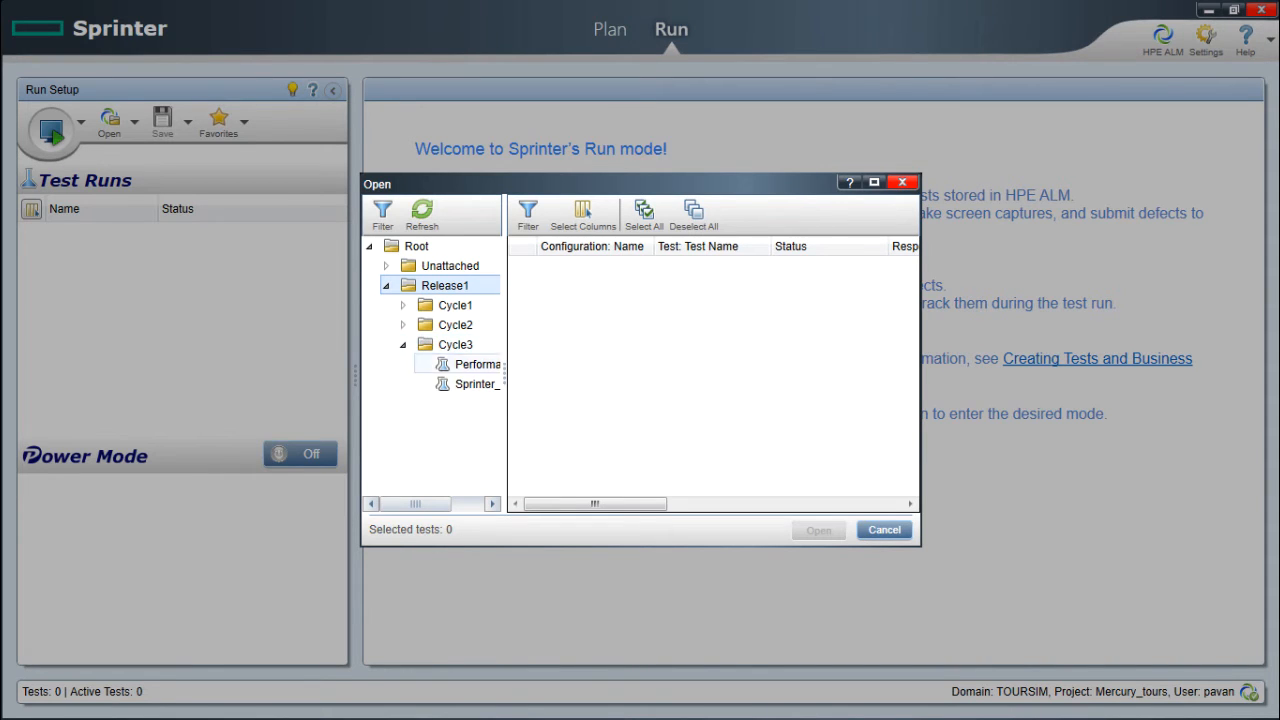
pyautogui.click(475, 384)
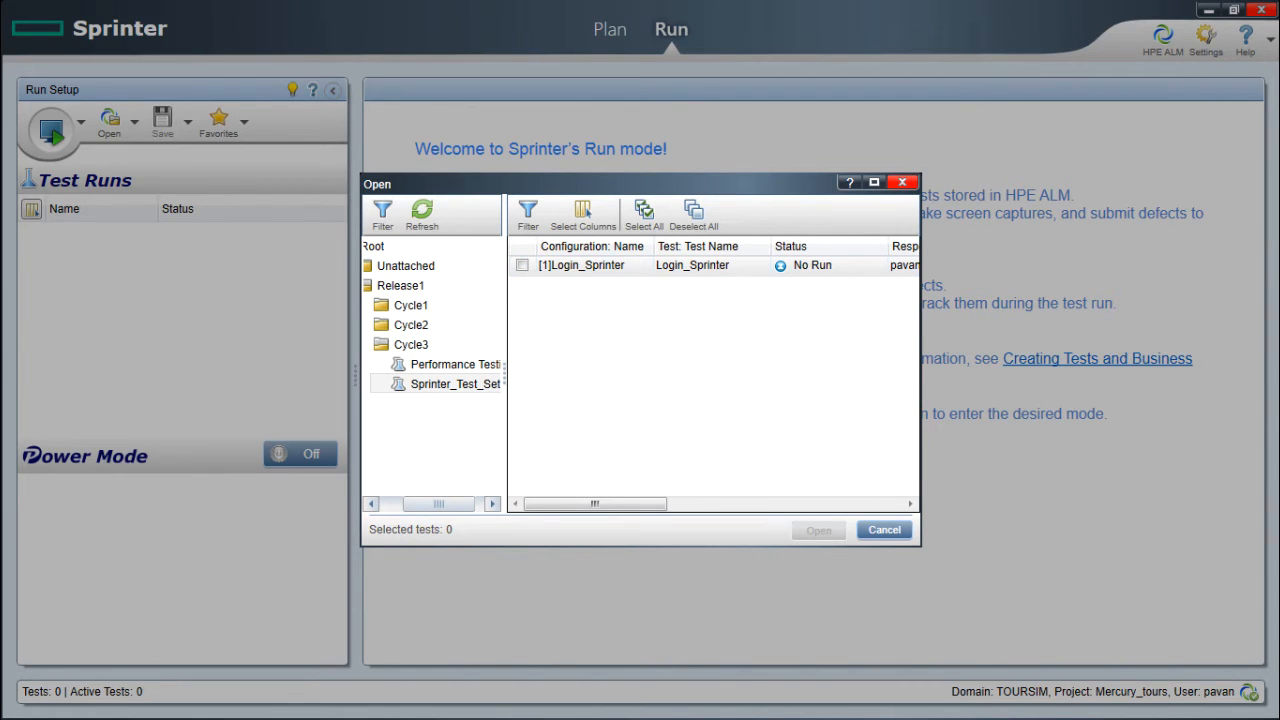
pyautogui.click(522, 265)
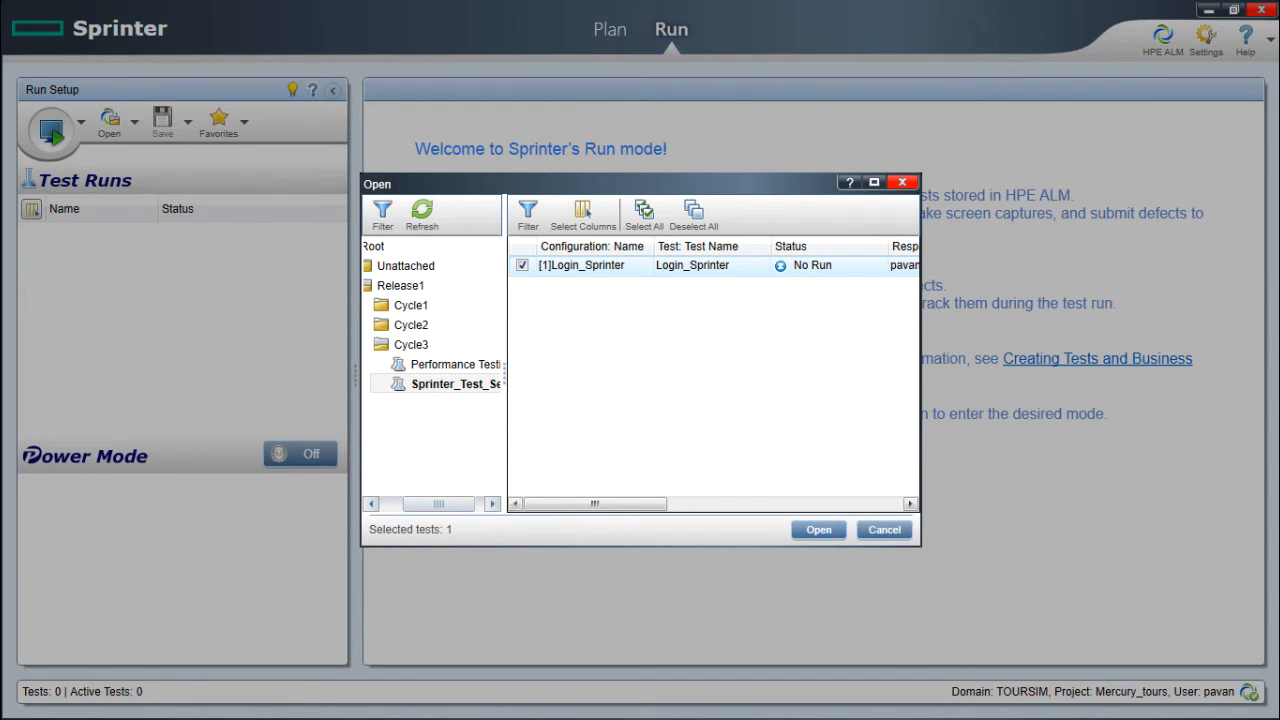
pyautogui.moveTo(595, 504)
pyautogui.mouseDown()
pyautogui.moveTo(682, 504)
pyautogui.moveTo(594, 504)
pyautogui.mouseUp()
pyautogui.click(818, 530)
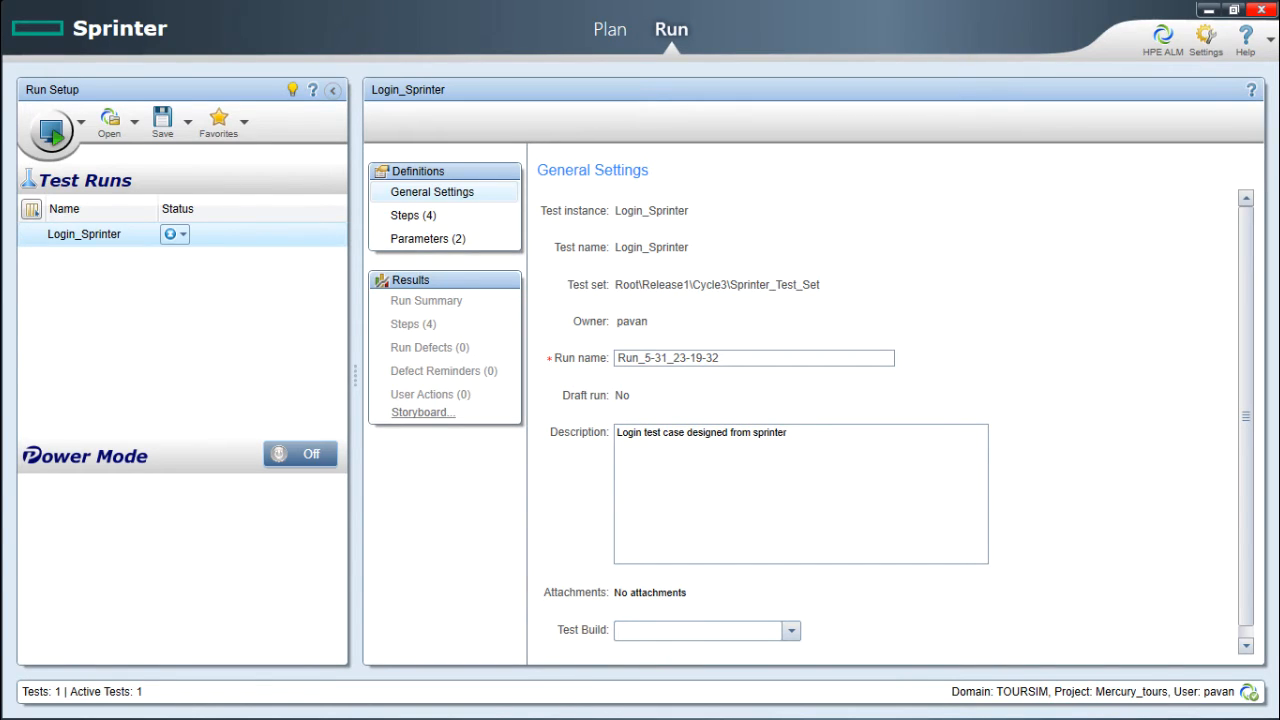
# Check the run status options, leaving No Run, and select the default run name for replacement.
pyautogui.click(182, 234)
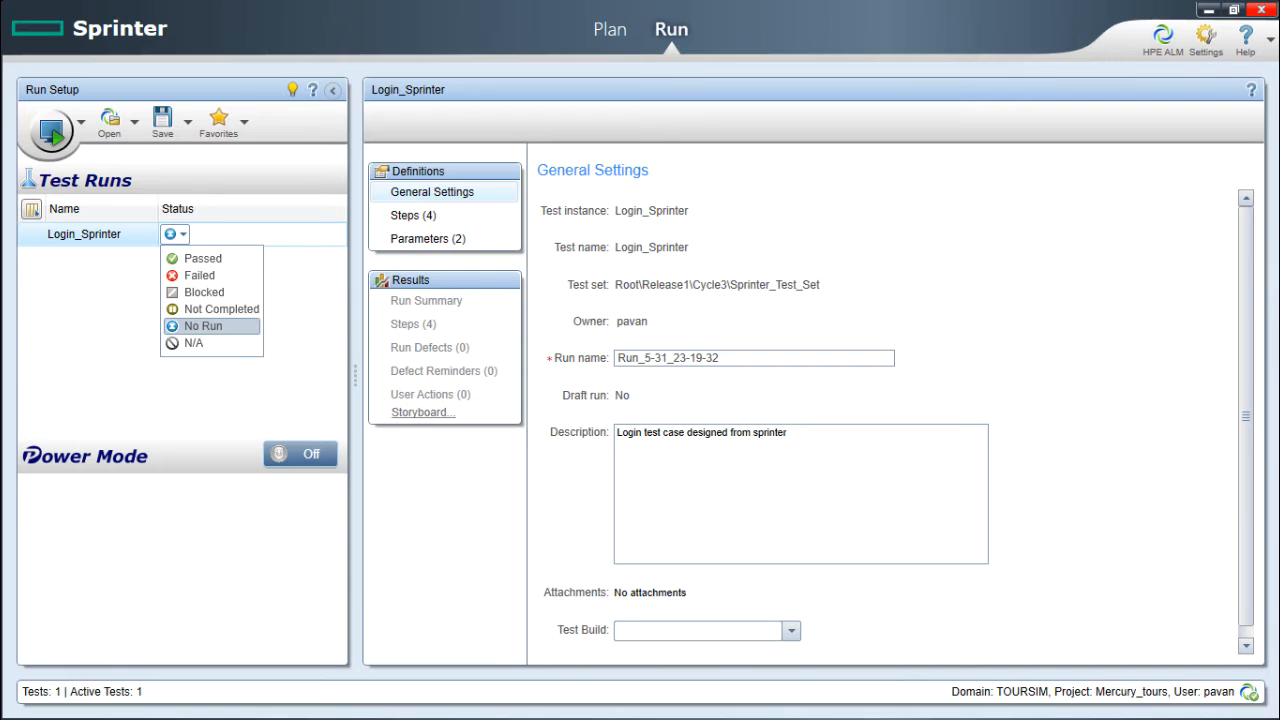
pyautogui.click(203, 325)
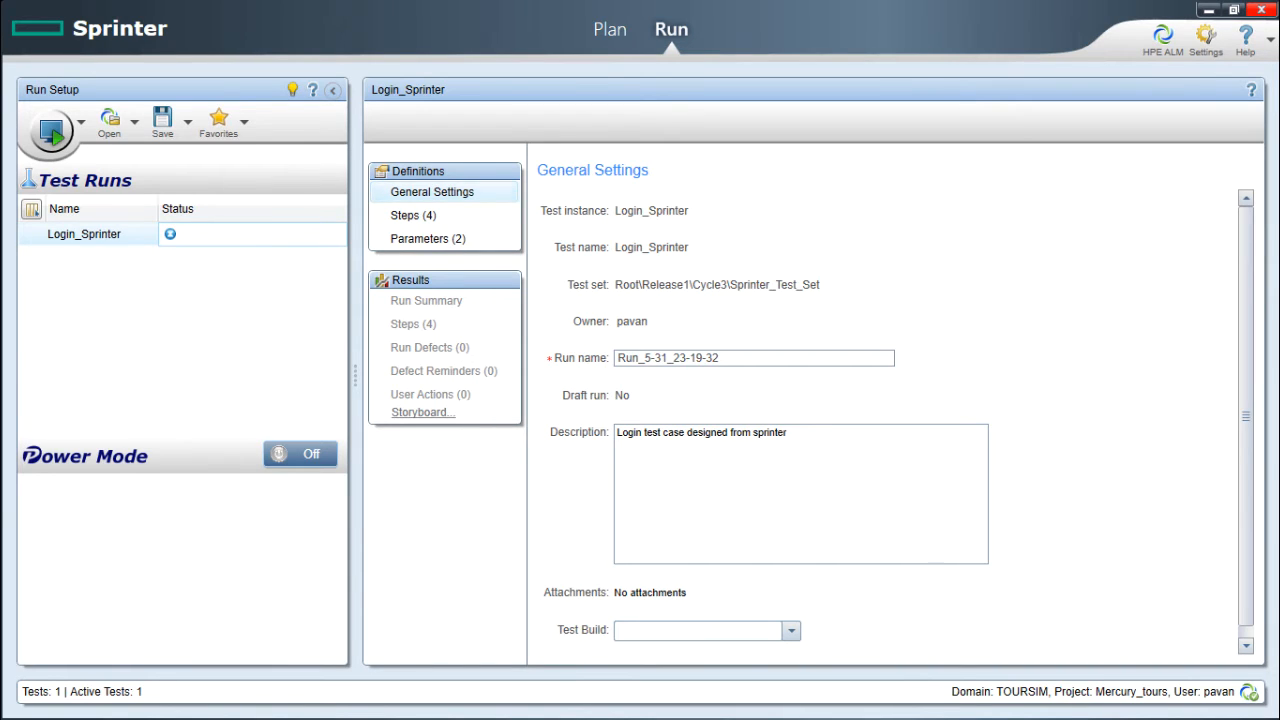
pyautogui.moveTo(621, 211); pyautogui.dragTo(689, 247)
pyautogui.moveTo(622, 285); pyautogui.dragTo(802, 285)
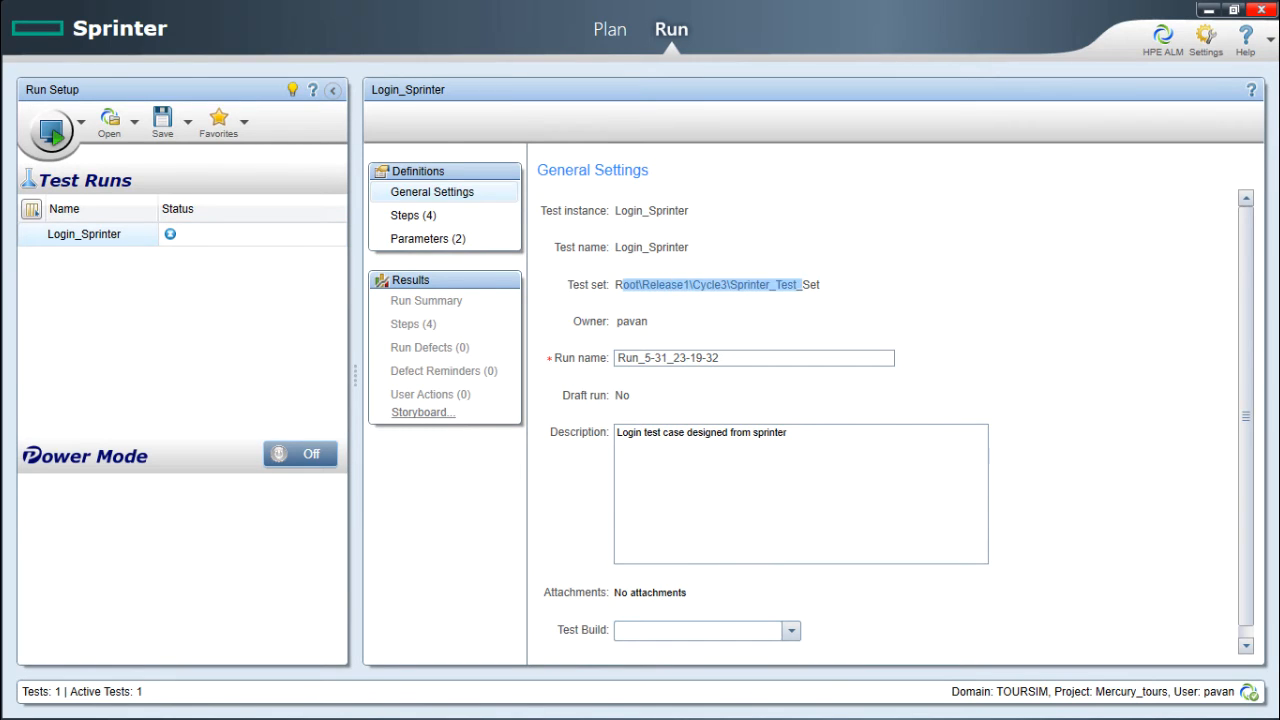
pyautogui.moveTo(622, 321); pyautogui.dragTo(642, 321)
pyautogui.moveTo(718, 358); pyautogui.dragTo(616, 358)
# Name the run Run_Sprinter_demo and list the test's four steps.
pyautogui.write('R')
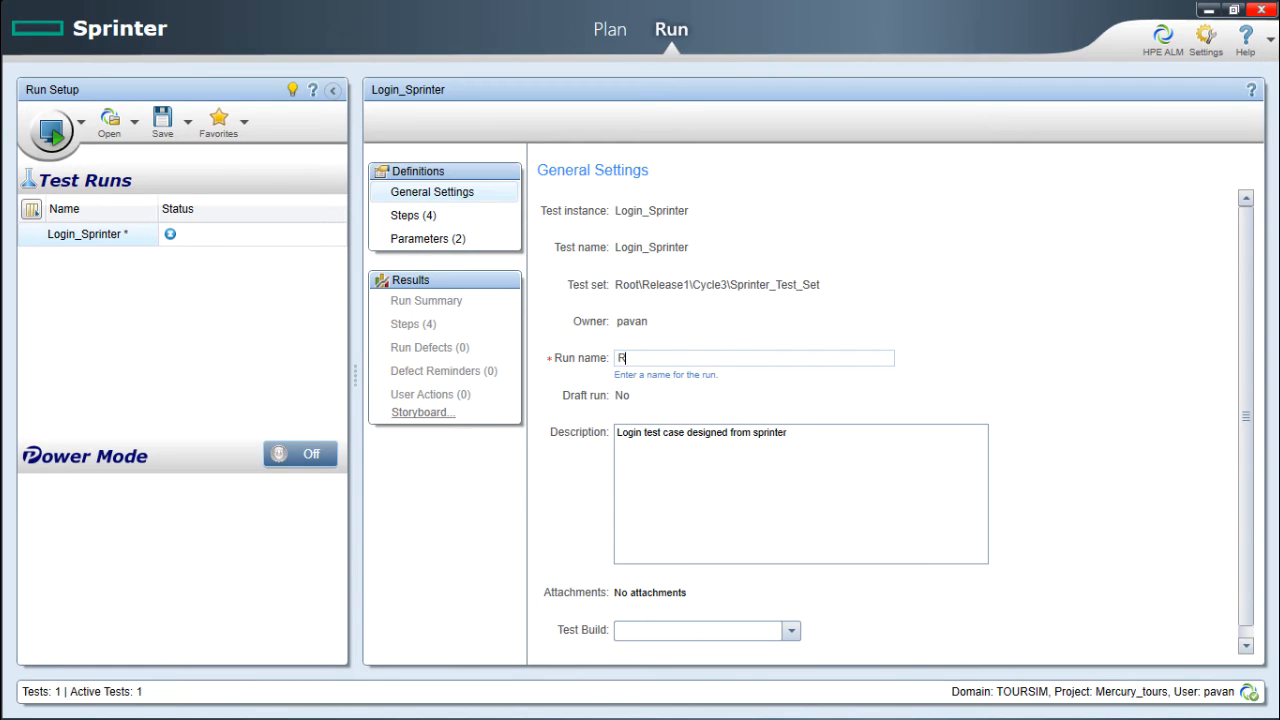
pyautogui.write('un_Sprinter_demo')
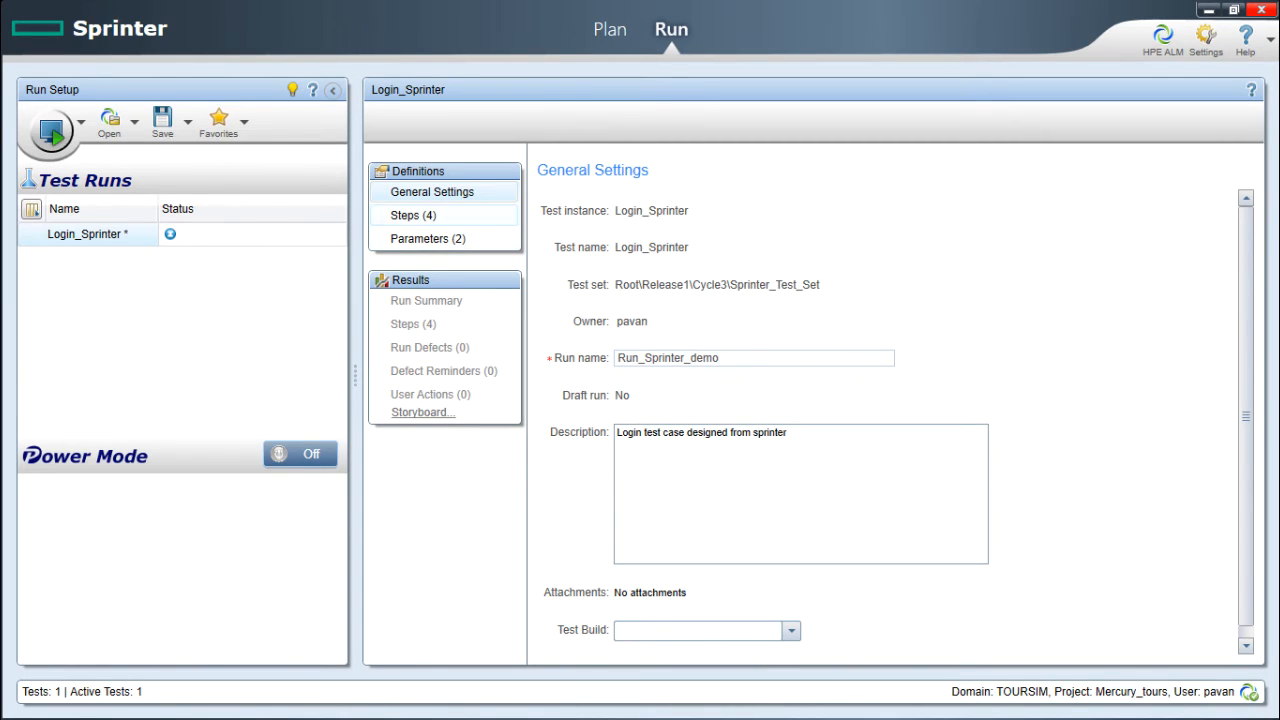
pyautogui.click(414, 216)
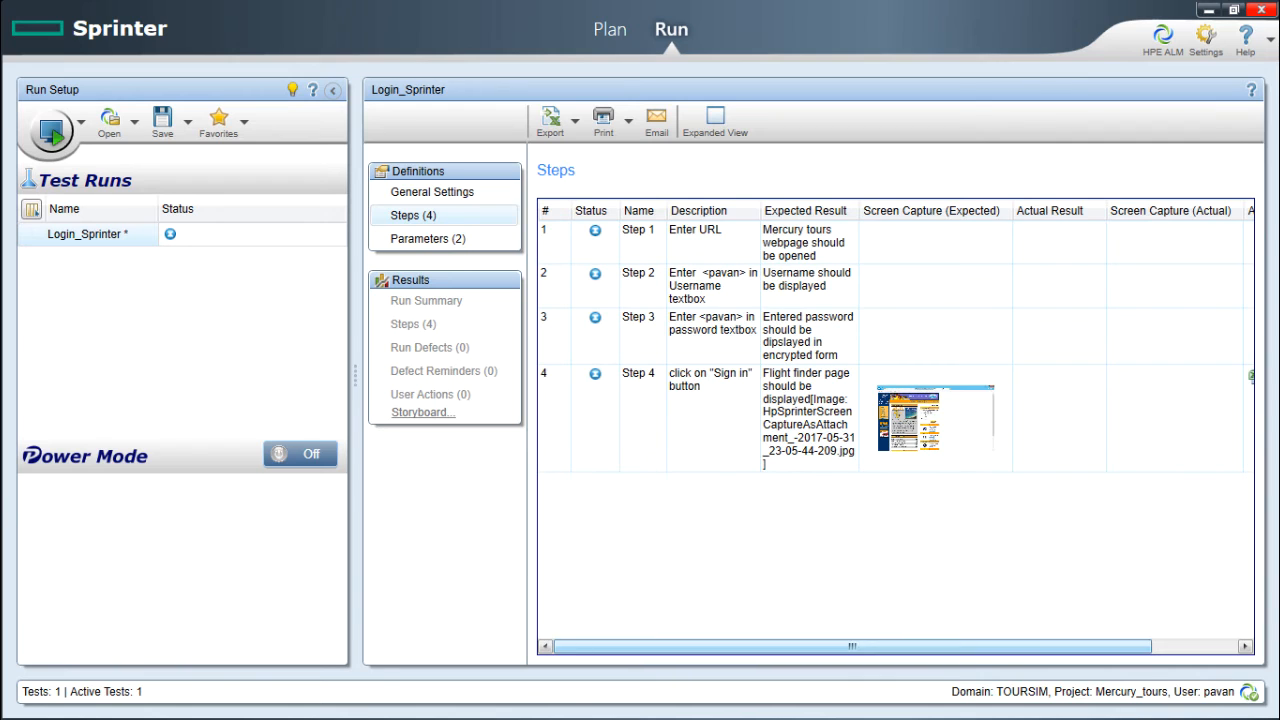
# Review the four steps and two parameters, then save the Login_Sprinter run setup.
pyautogui.moveTo(852, 647); pyautogui.dragTo(938, 647)
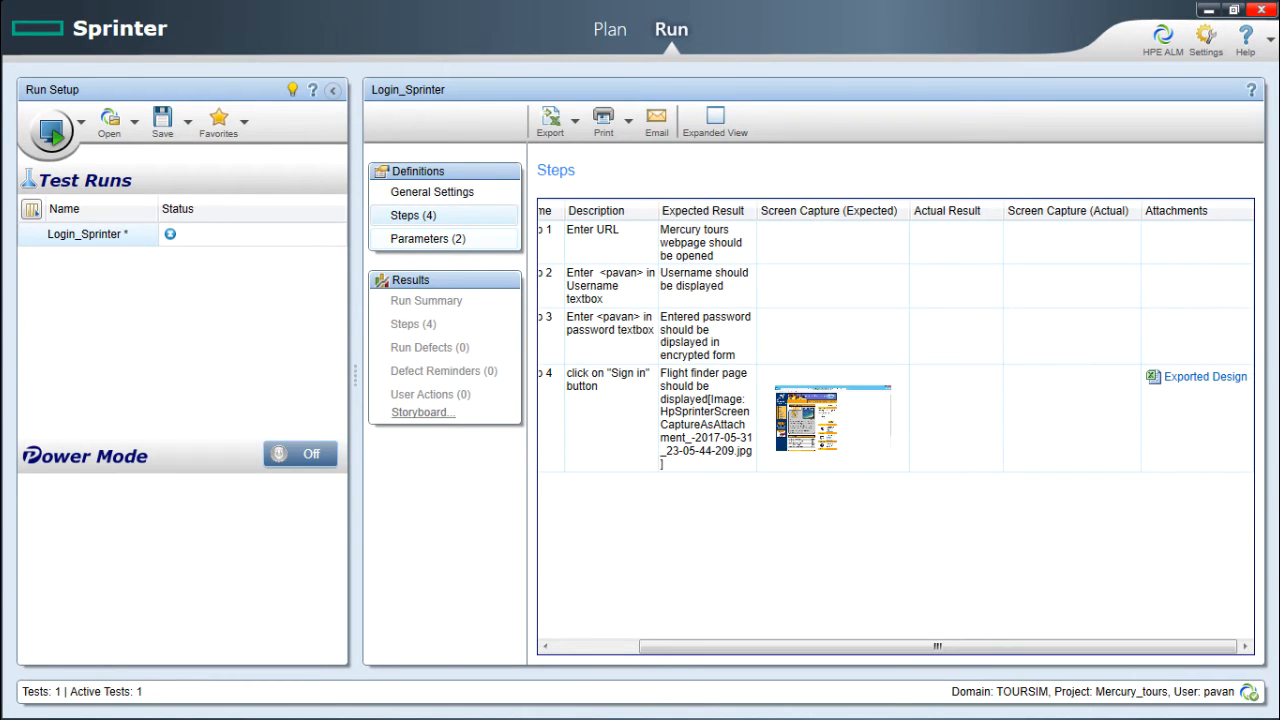
pyautogui.click(428, 239)
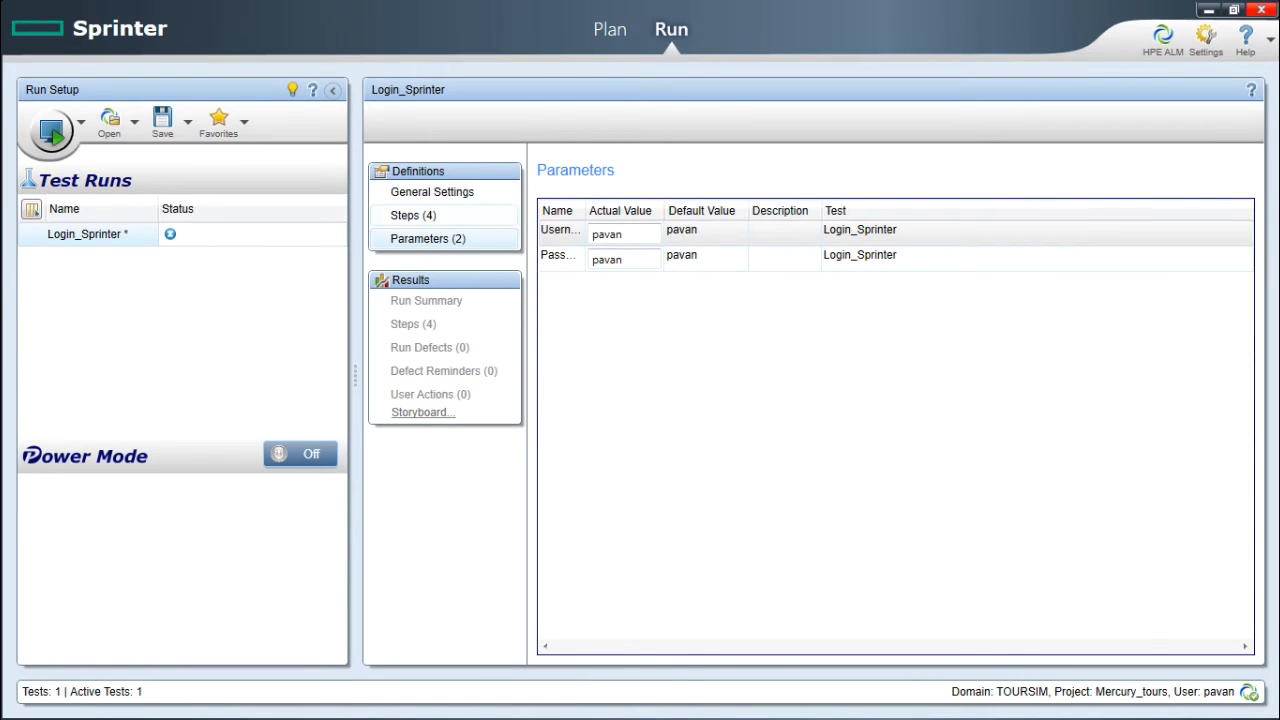
pyautogui.click(414, 216)
pyautogui.click(714, 286)
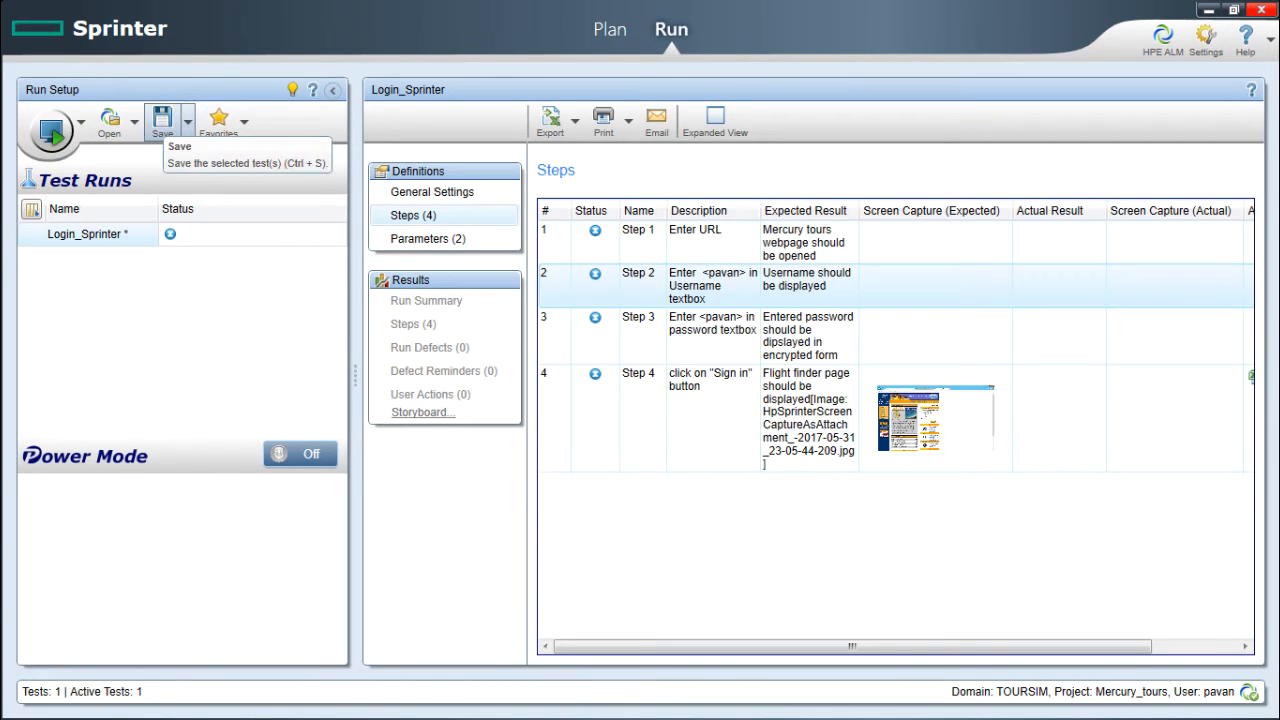
pyautogui.click(162, 120)
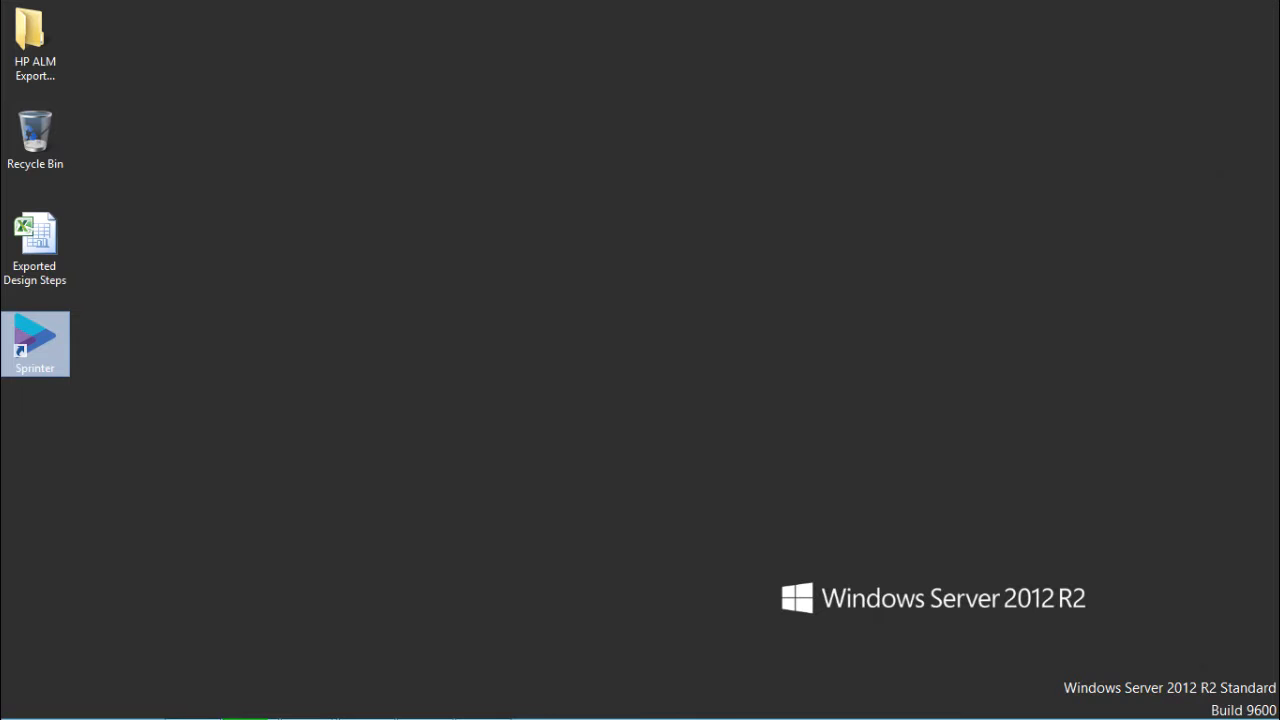
# Check the Mercury Tours page in Internet Explorer, then start the Login_Sprinter run in Sprinter.
pyautogui.moveTo(307, 701)
pyautogui.click(410, 610)
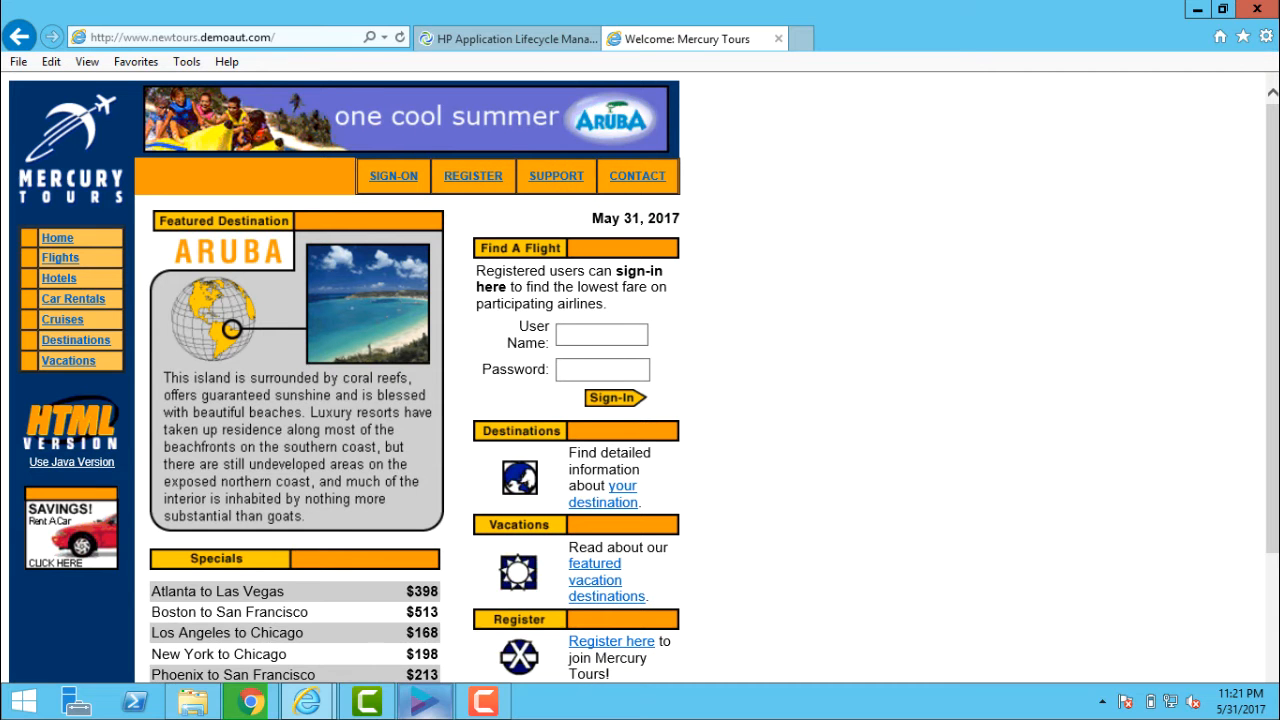
pyautogui.moveTo(400, 701)
pyautogui.click(408, 600)
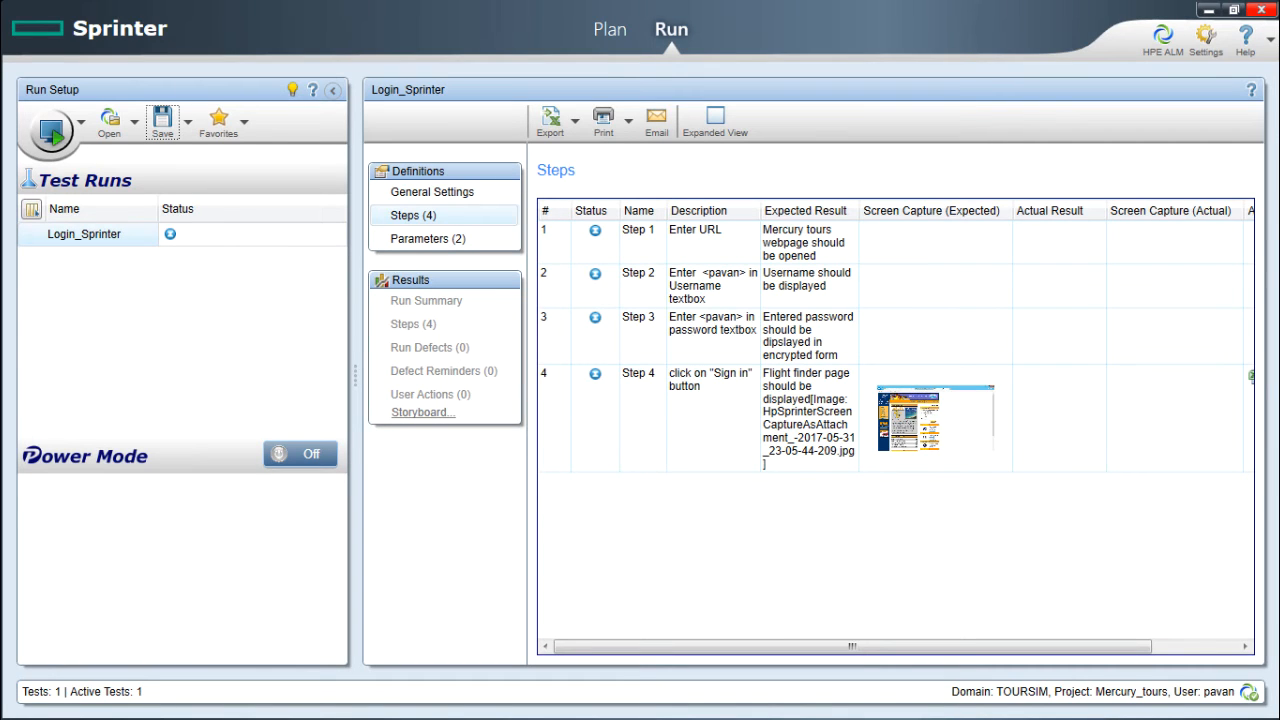
pyautogui.click(50, 132)
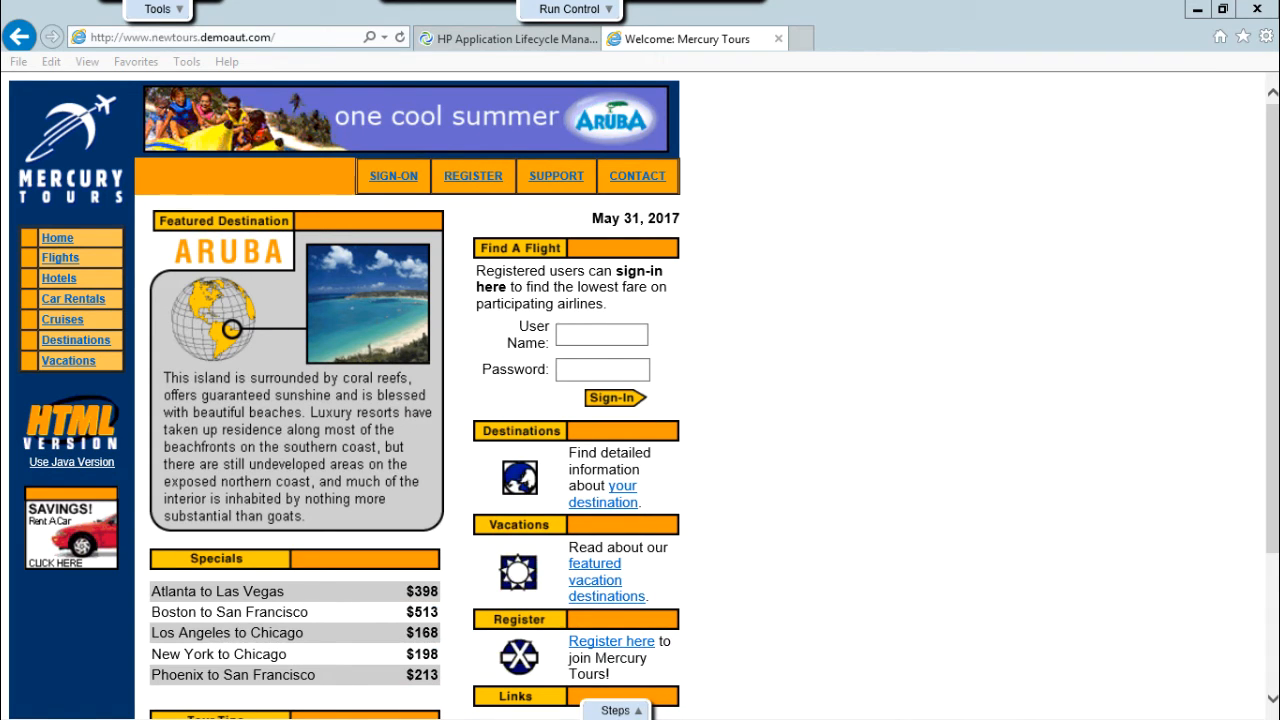
# Open a new blank browser tab and copy the Mercury Tours web address.
pyautogui.moveTo(158, 9)
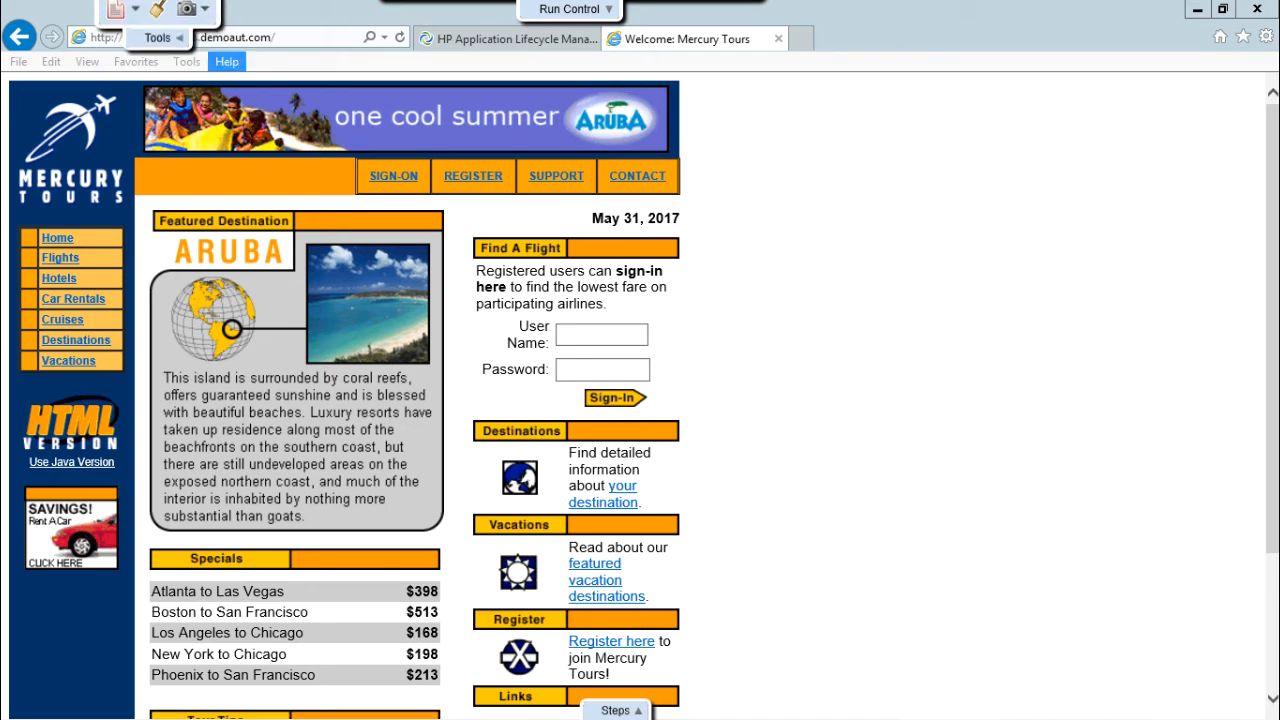
pyautogui.moveTo(569, 9)
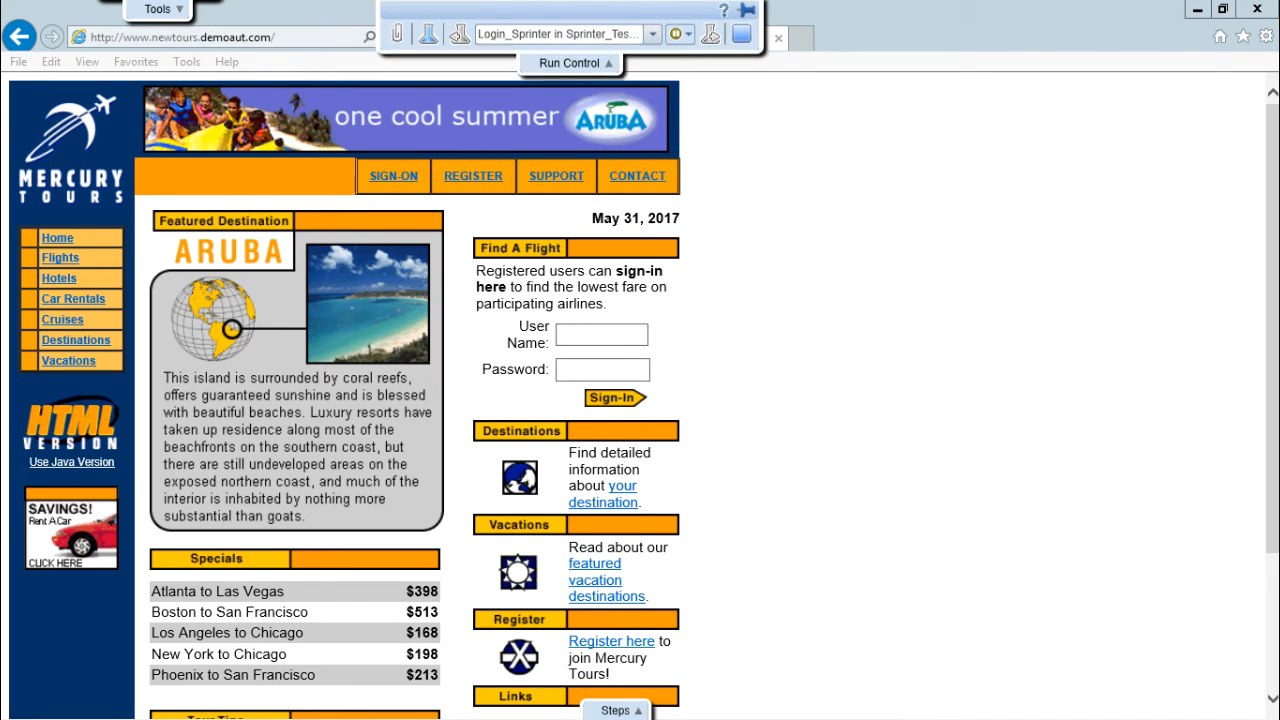
pyautogui.moveTo(616, 710)
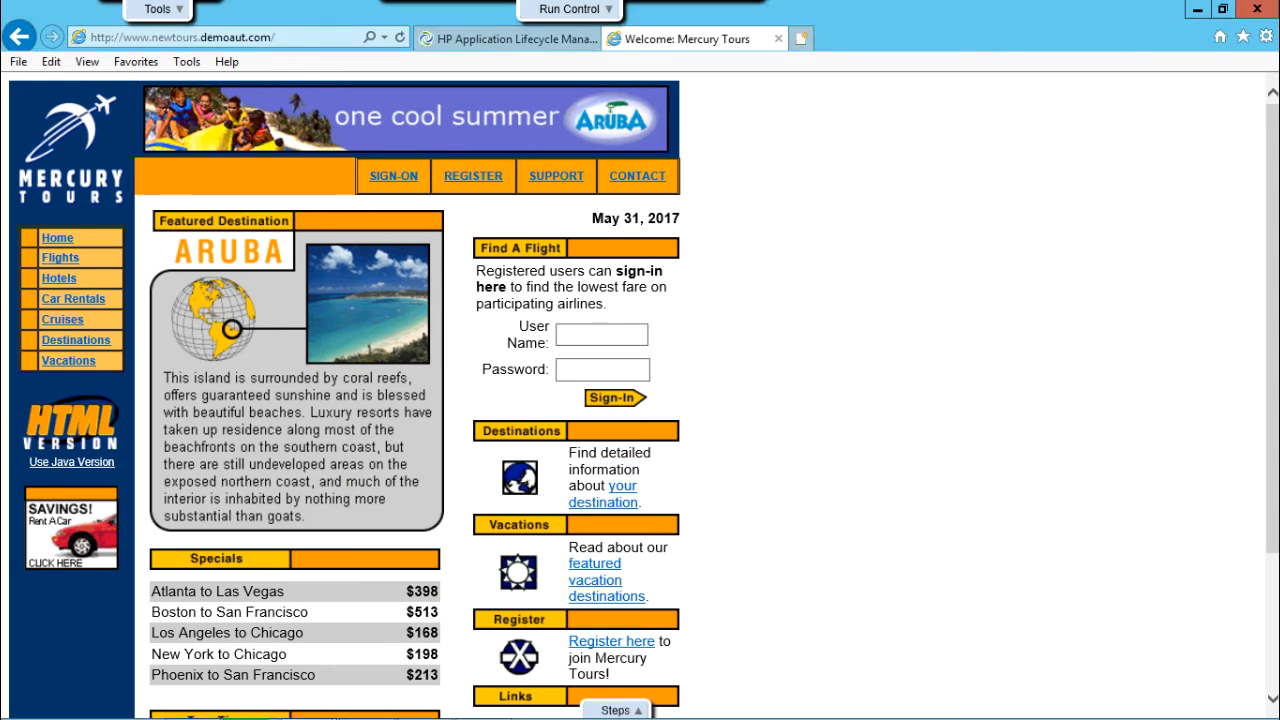
pyautogui.click(801, 38)
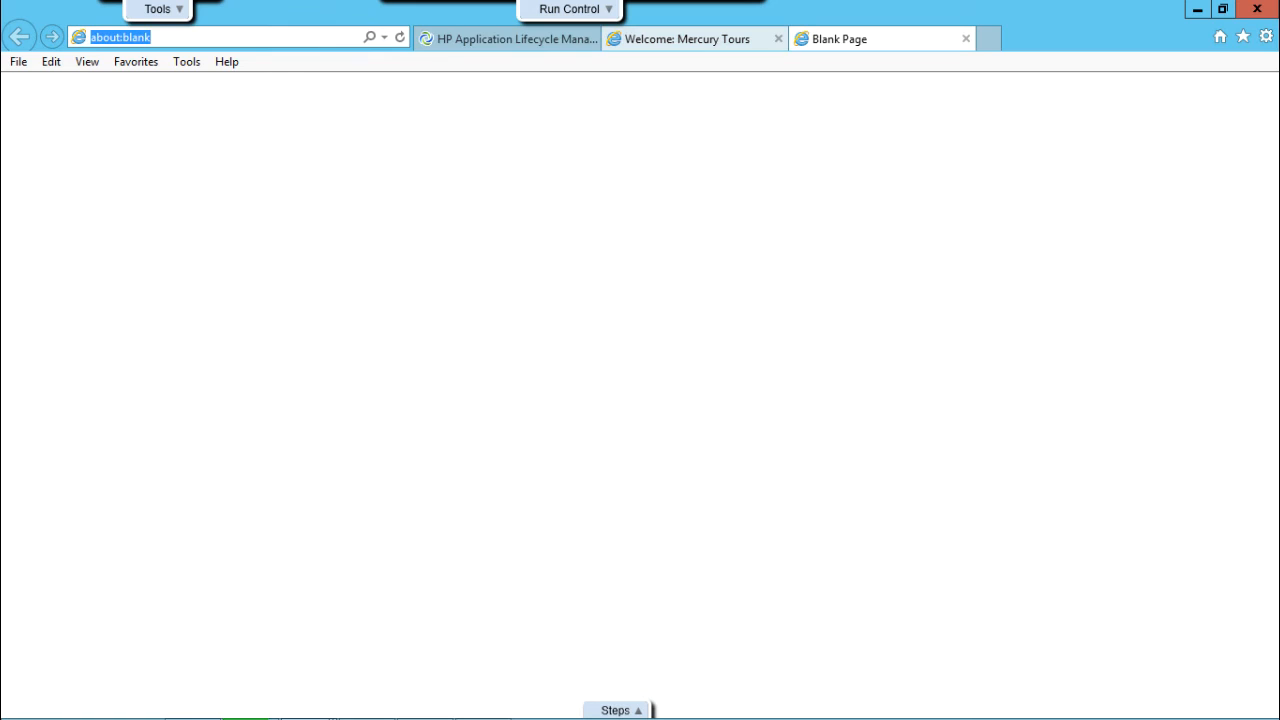
pyautogui.click(687, 39)
pyautogui.click(220, 37)
pyautogui.rightClick(258, 37)
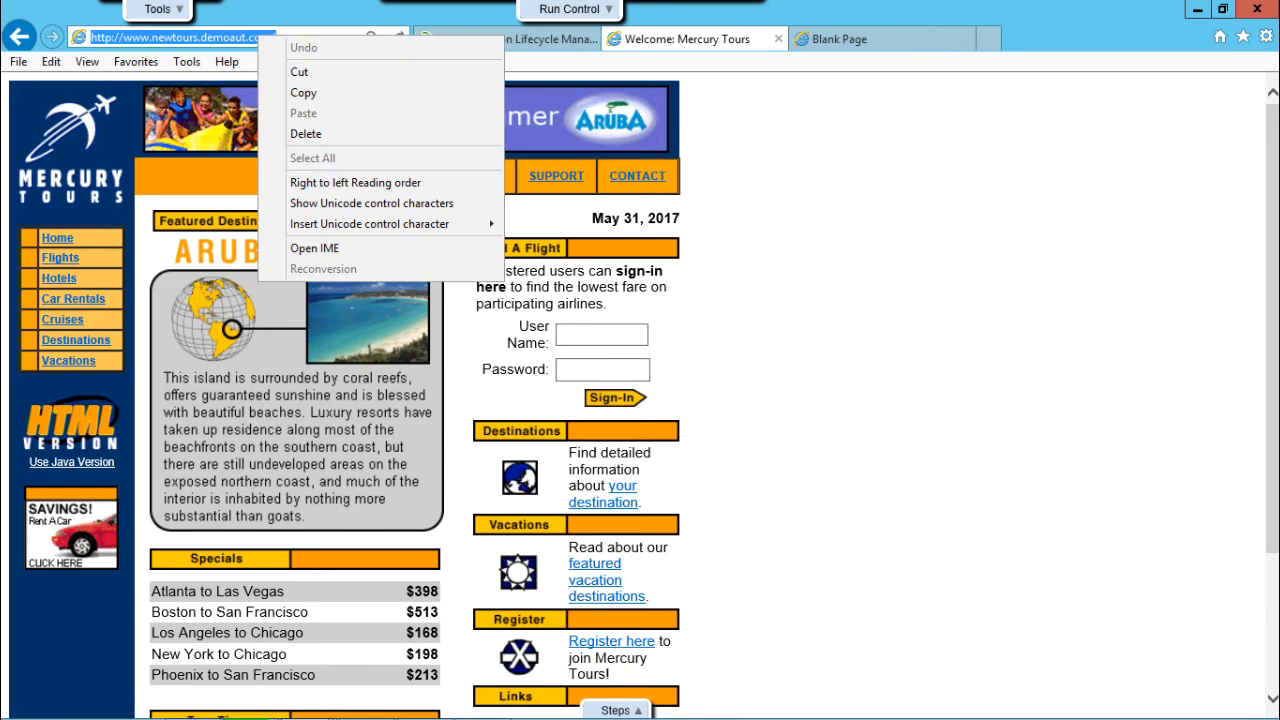
pyautogui.click(300, 91)
# Load the Mercury Tours address in the new tab and show the run's steps list.
pyautogui.click(840, 39)
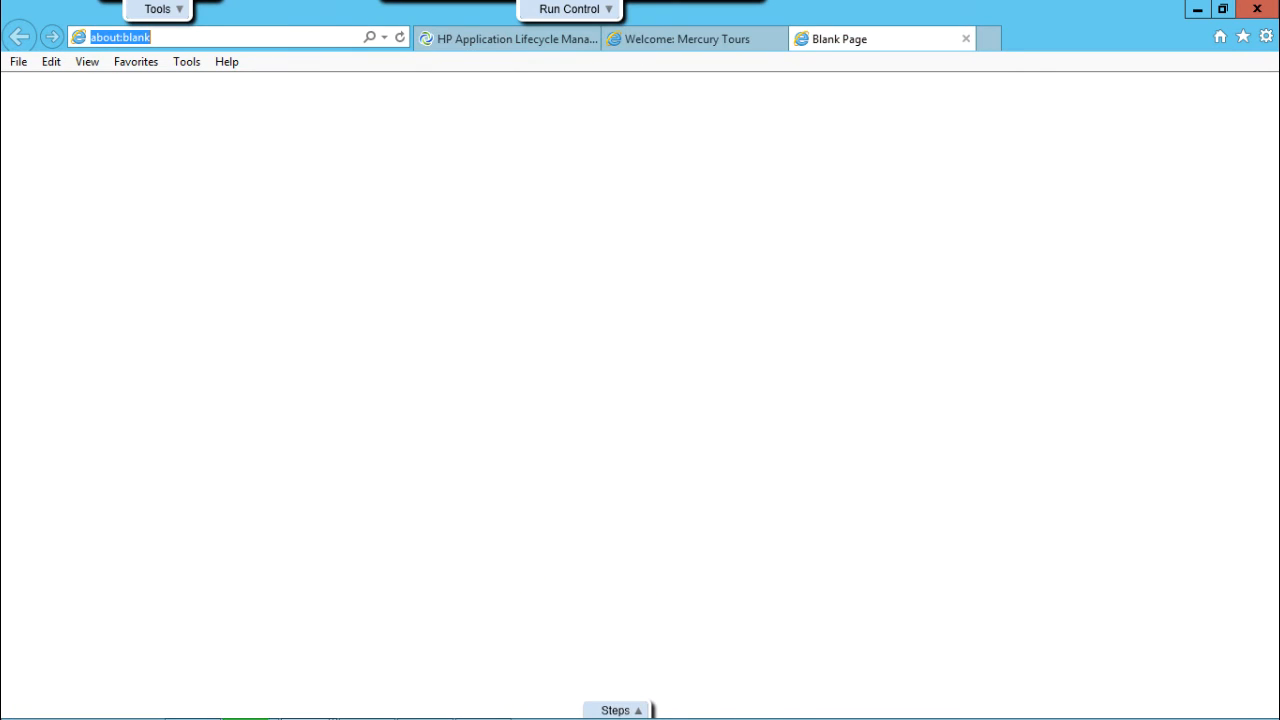
pyautogui.rightClick(244, 38)
pyautogui.click(289, 117)
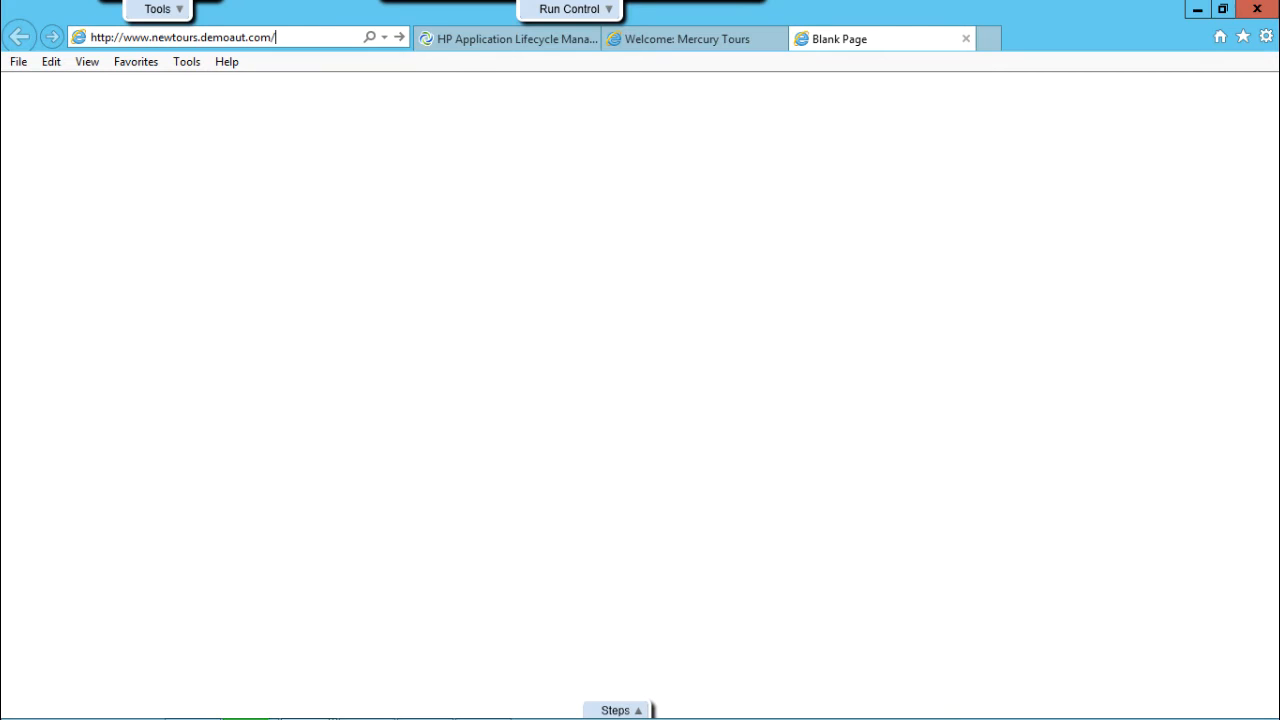
pyautogui.press('Return')
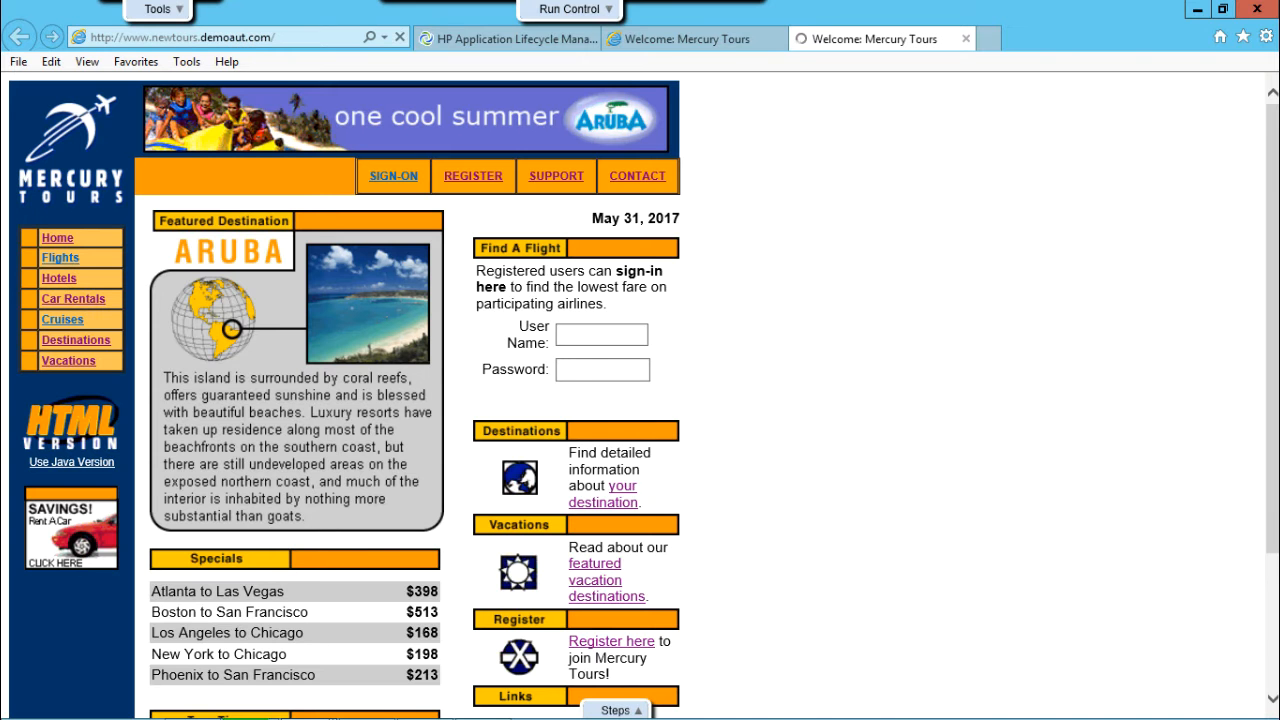
pyautogui.click(621, 710)
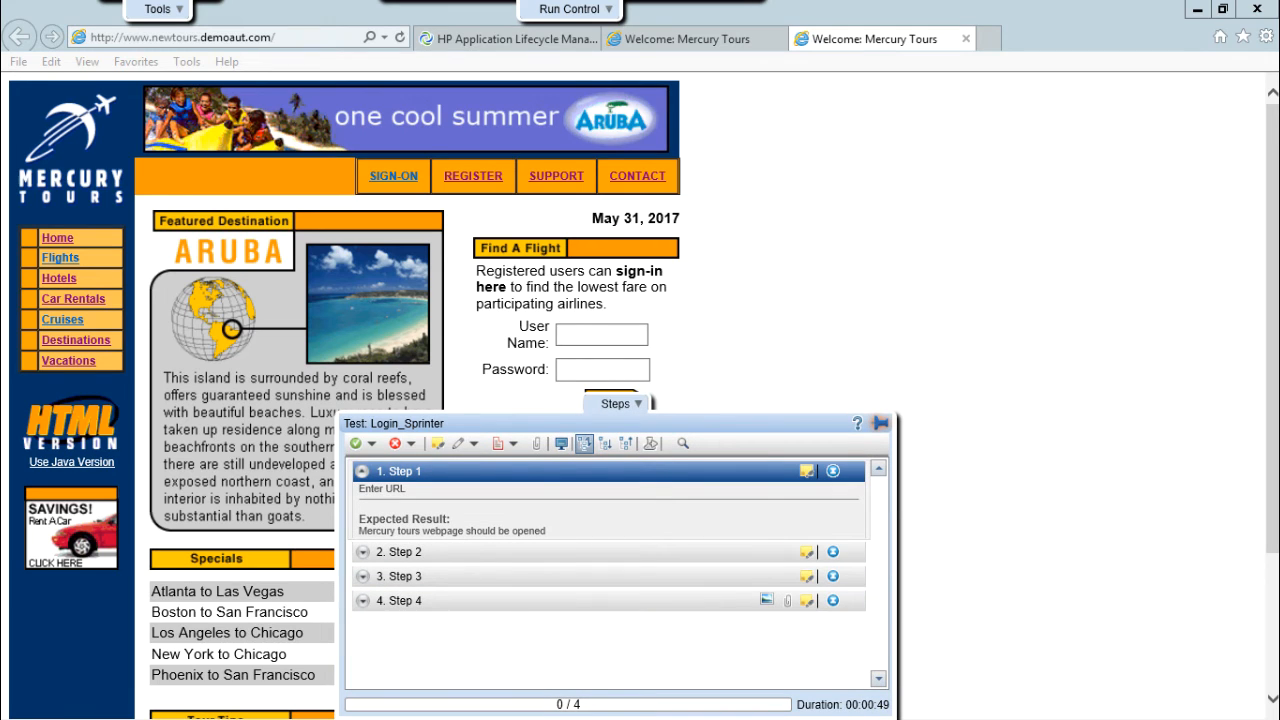
# Record Step 1's actual result as 'Same as expected' with a screen capture.
pyautogui.click(881, 423)
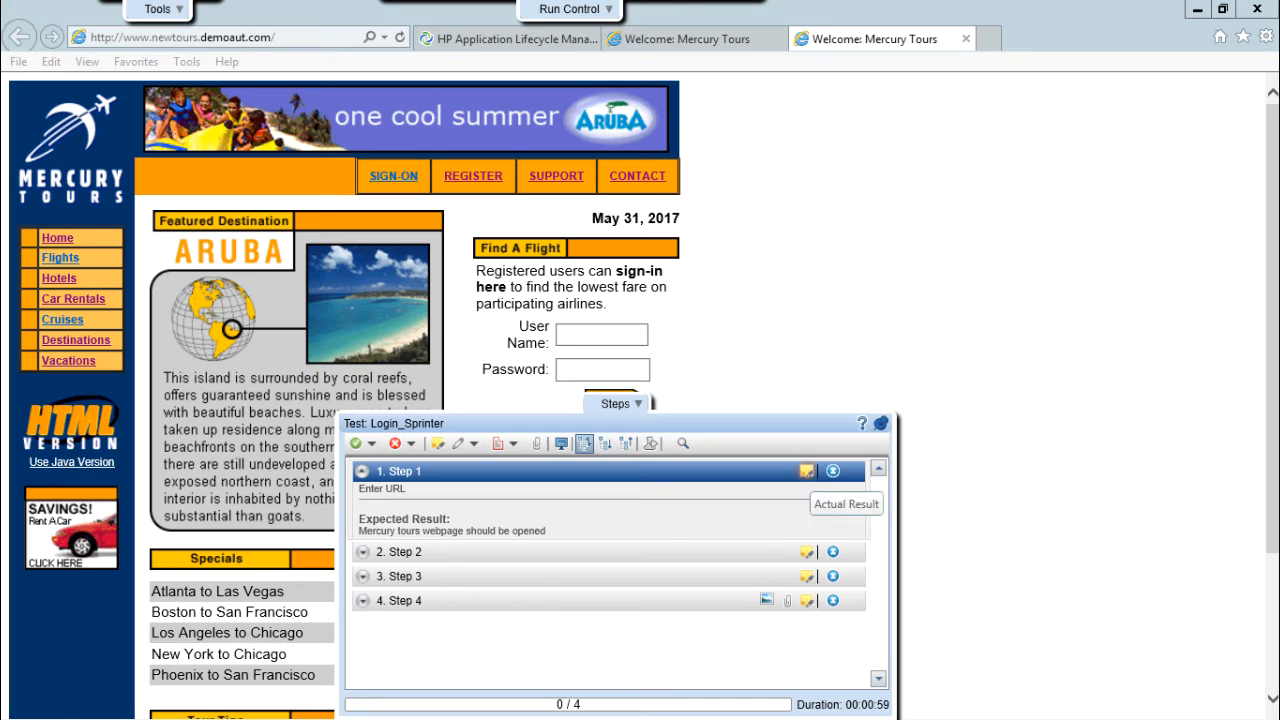
pyautogui.click(806, 471)
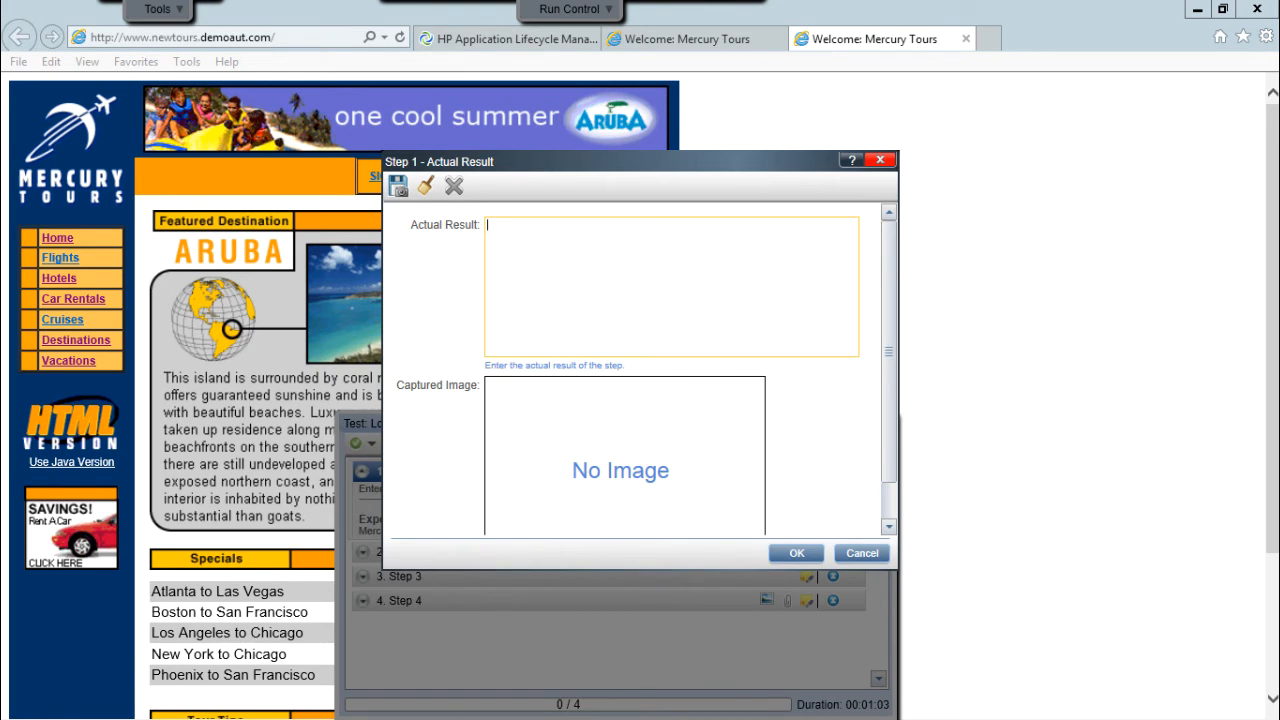
pyautogui.write('Same as expected')
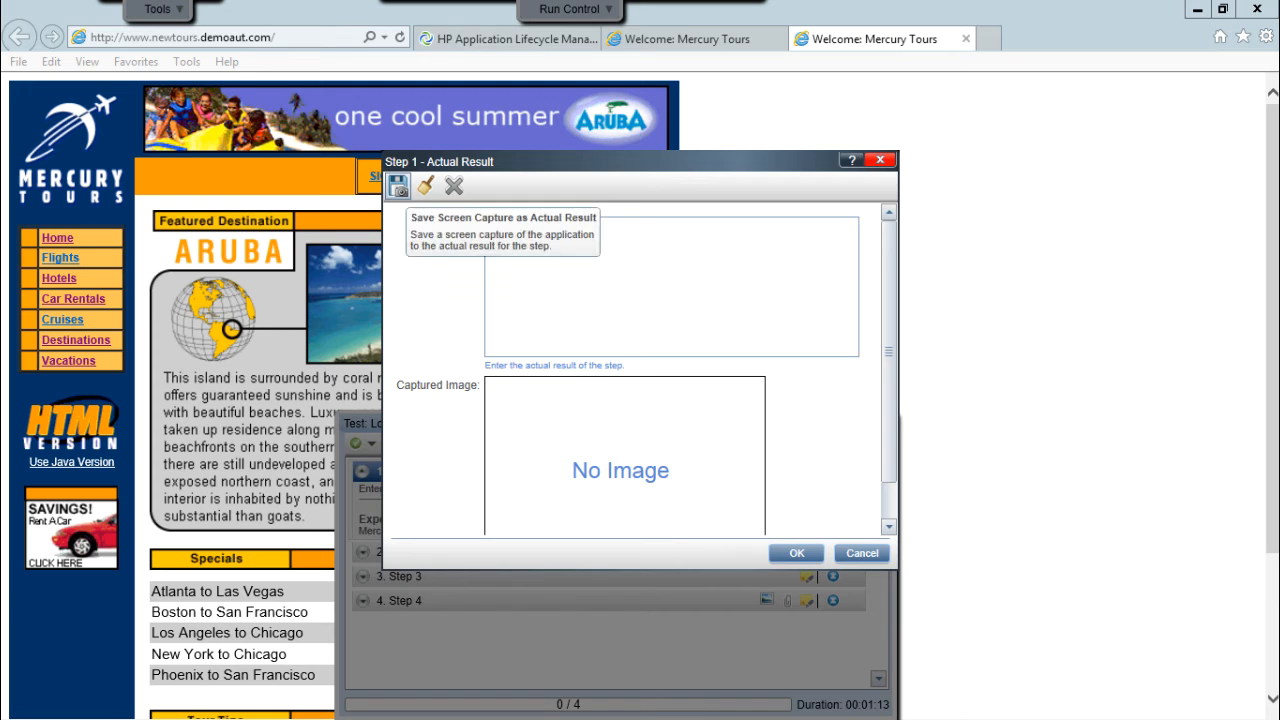
pyautogui.click(398, 186)
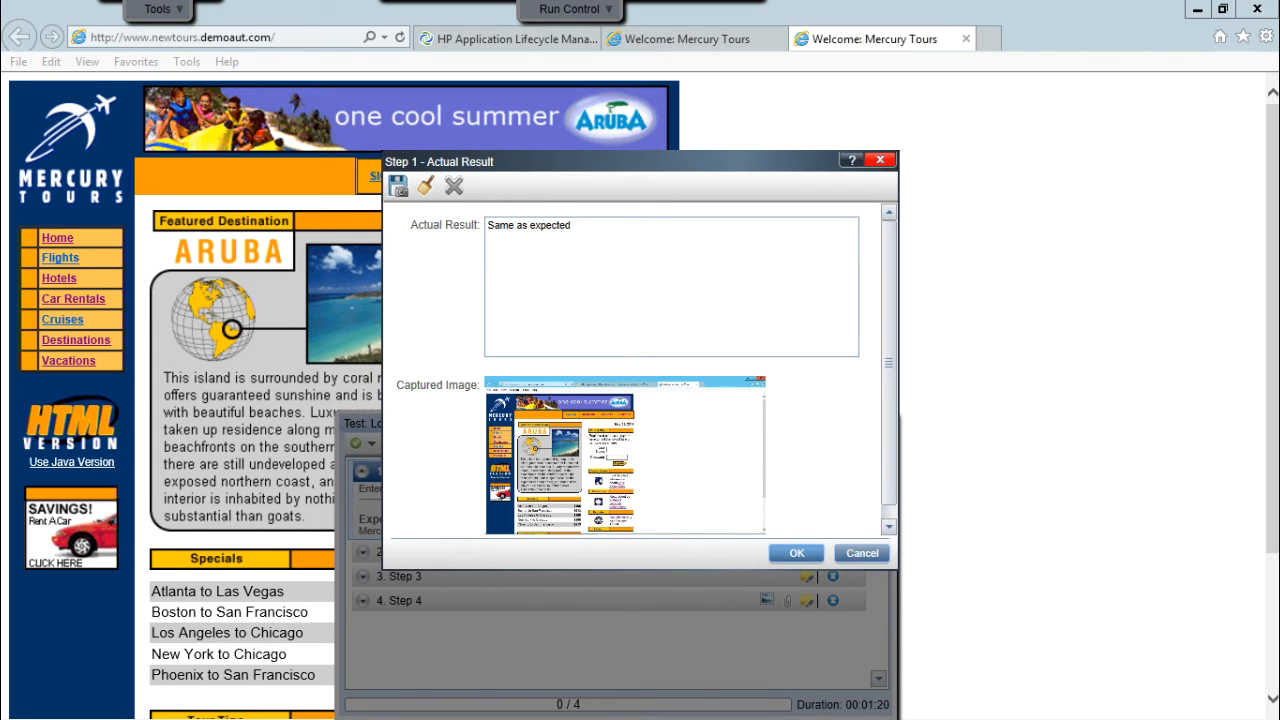
pyautogui.click(797, 553)
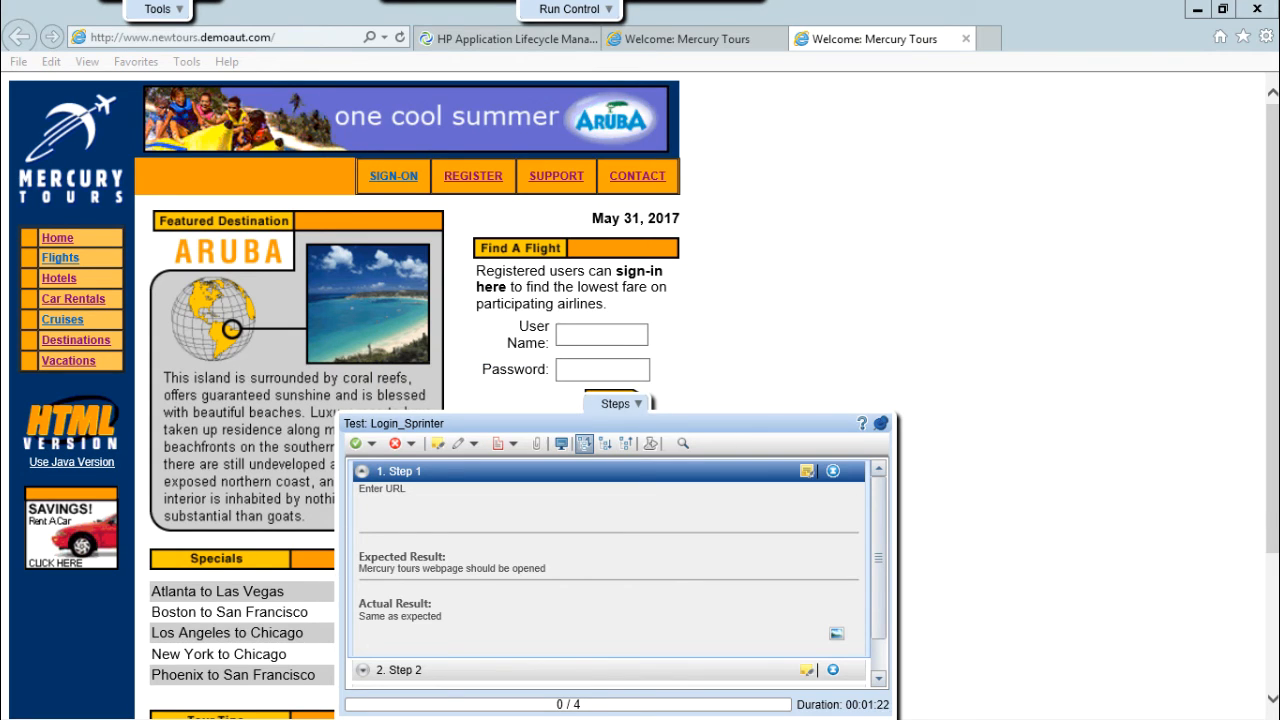
# Mark Step 1 as Passed.
pyautogui.moveTo(359, 616); pyautogui.dragTo(442, 616)
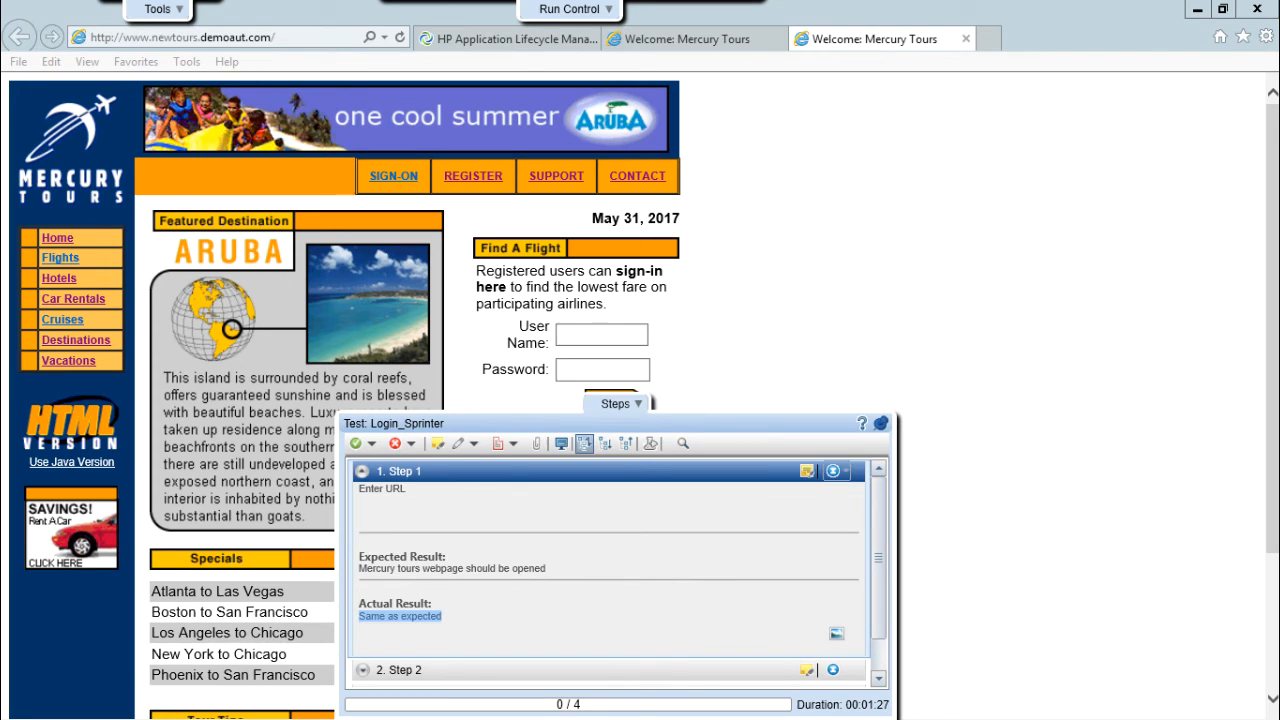
pyautogui.click(838, 470)
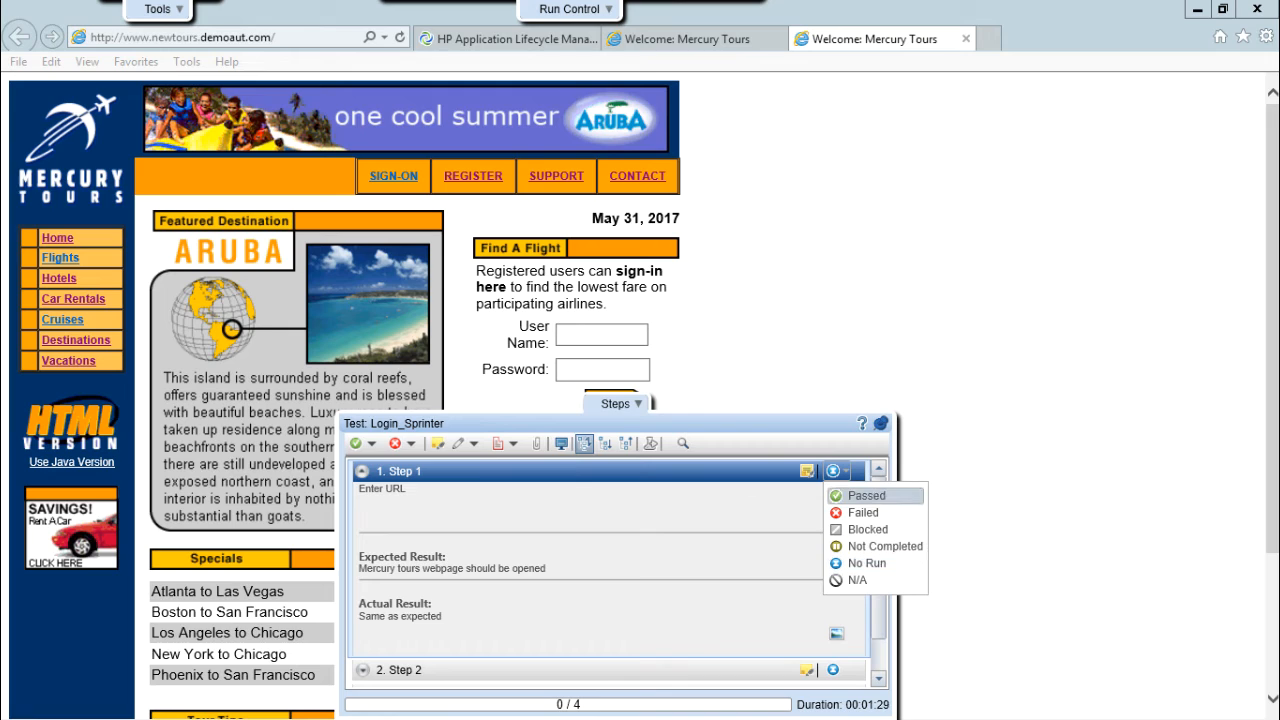
pyautogui.click(866, 495)
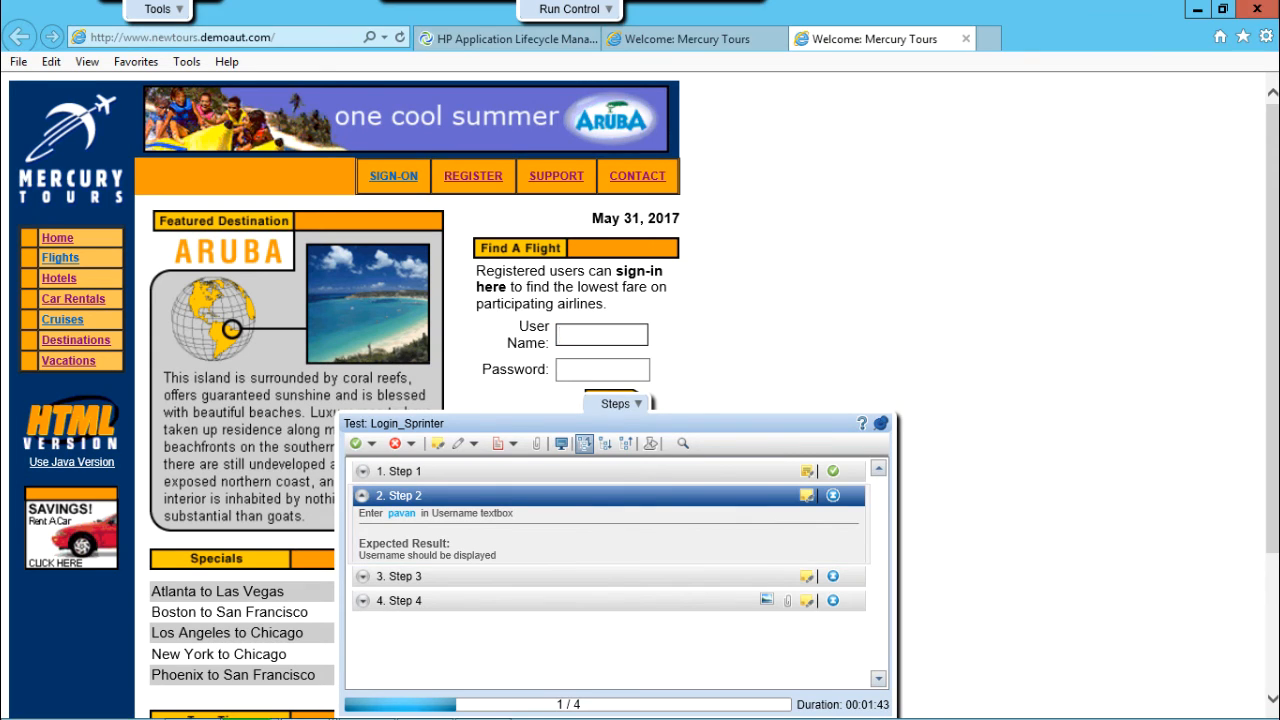
# Enter the user name on Mercury Tours, record Step 2 as 'Same as expected' with a capture, and mark it Passed.
pyautogui.write('pavan')
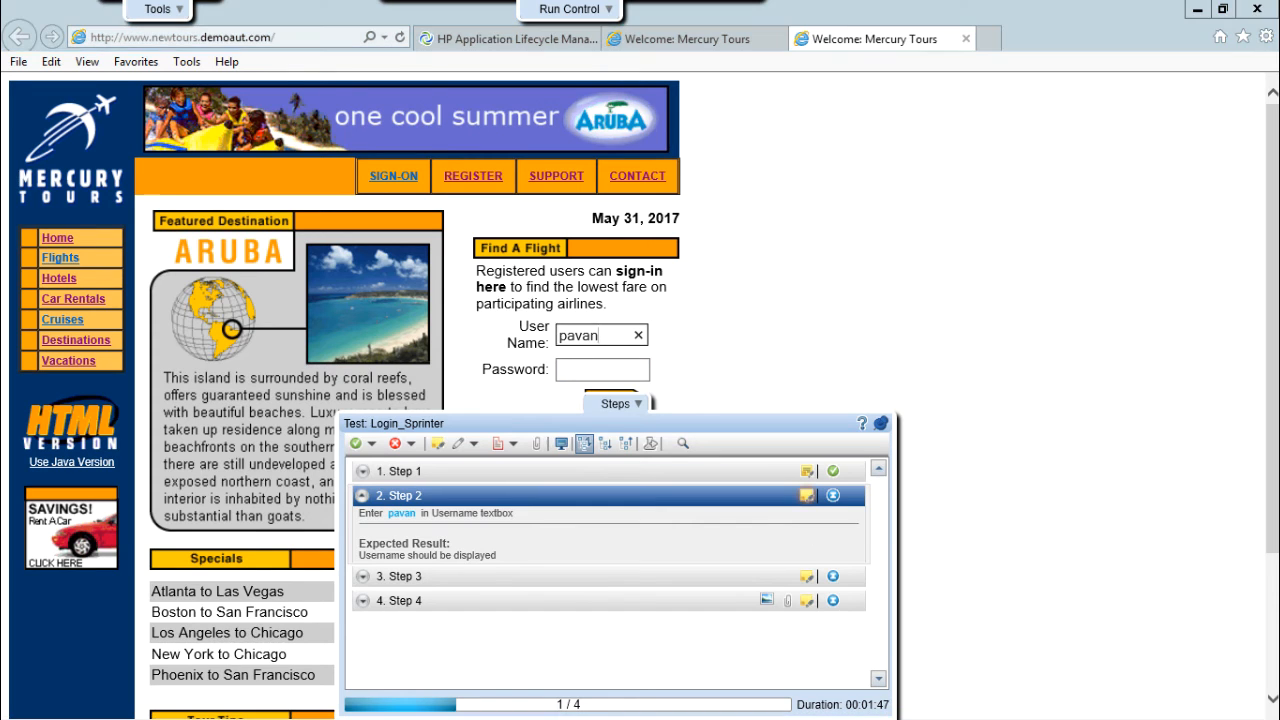
pyautogui.click(850, 529)
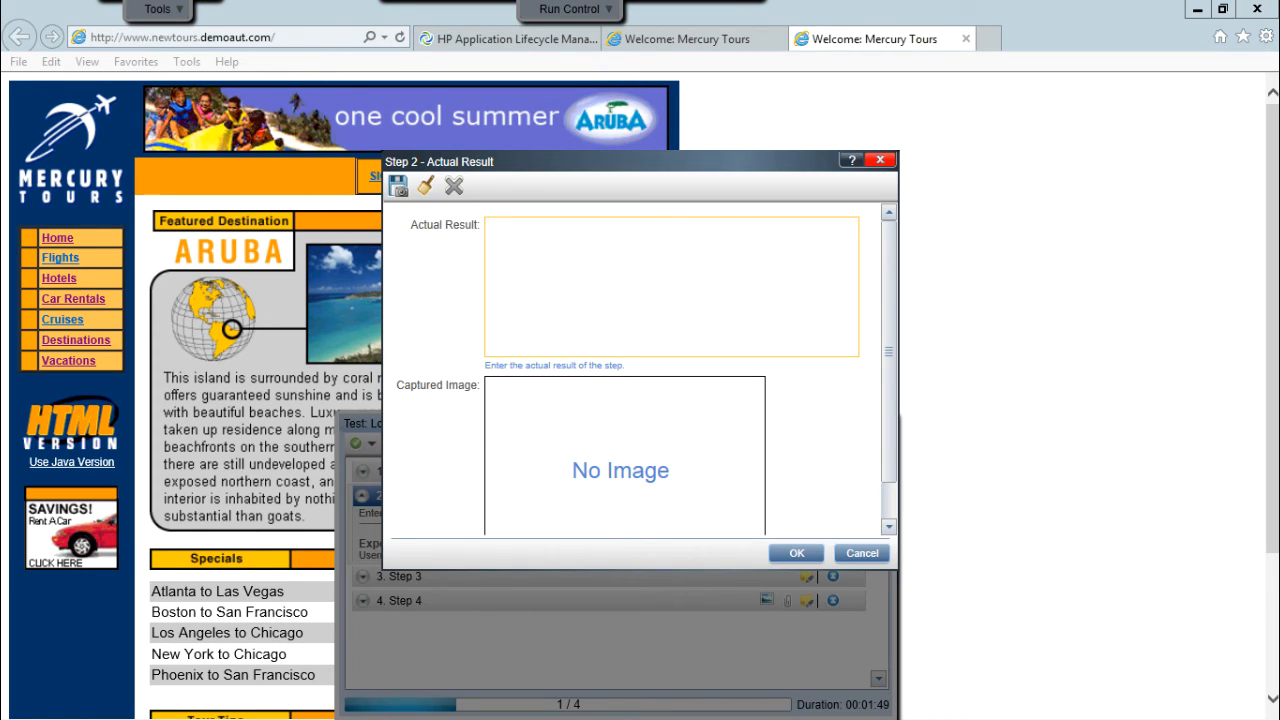
pyautogui.write('Same as expected')
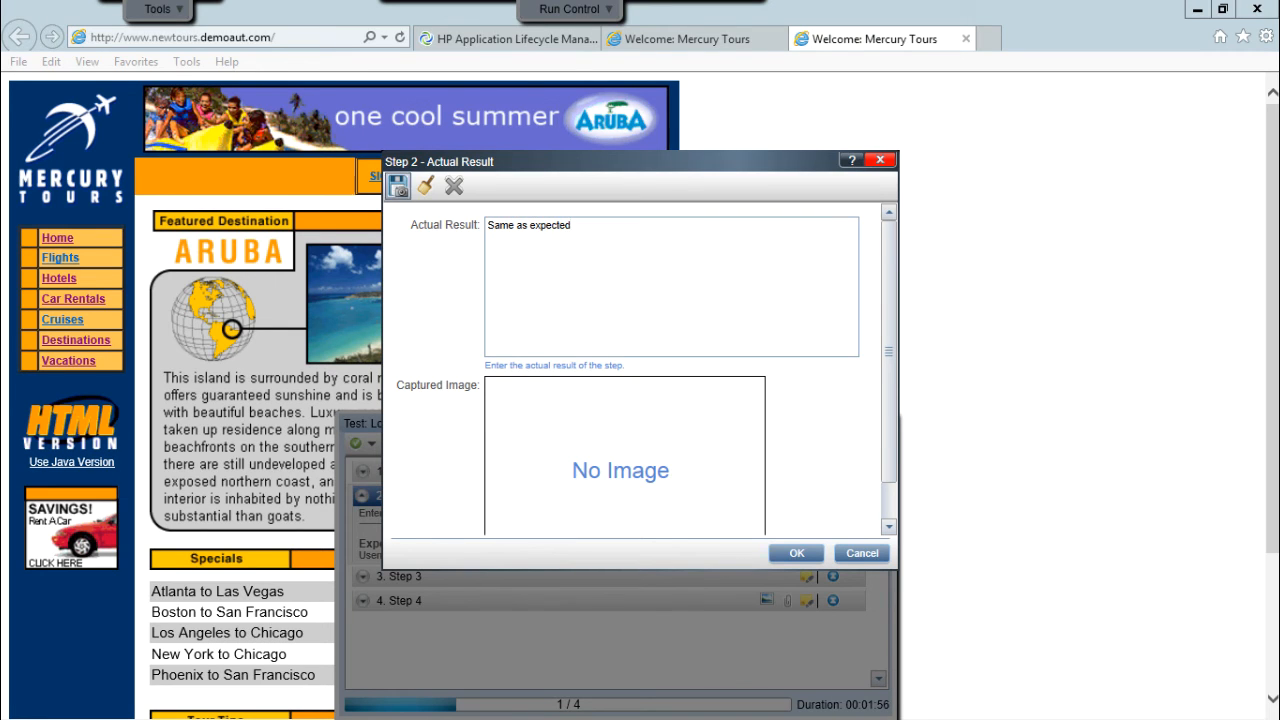
pyautogui.click(398, 186)
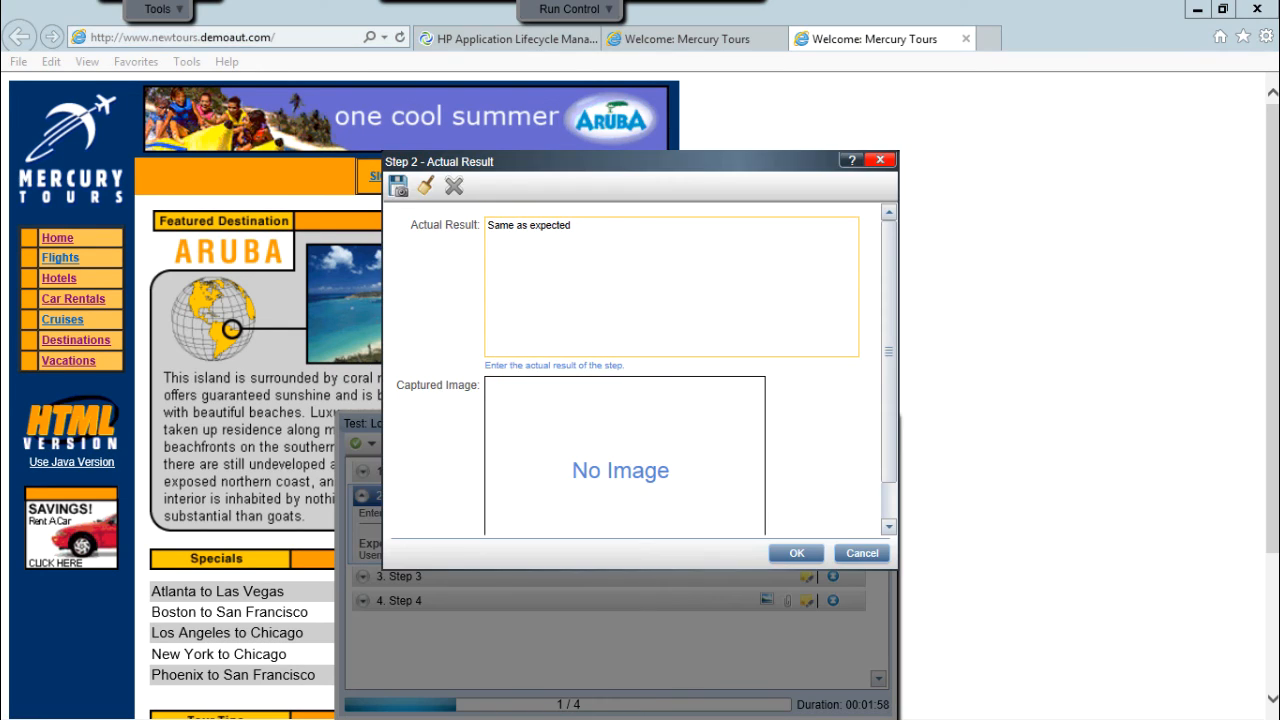
pyautogui.click(797, 553)
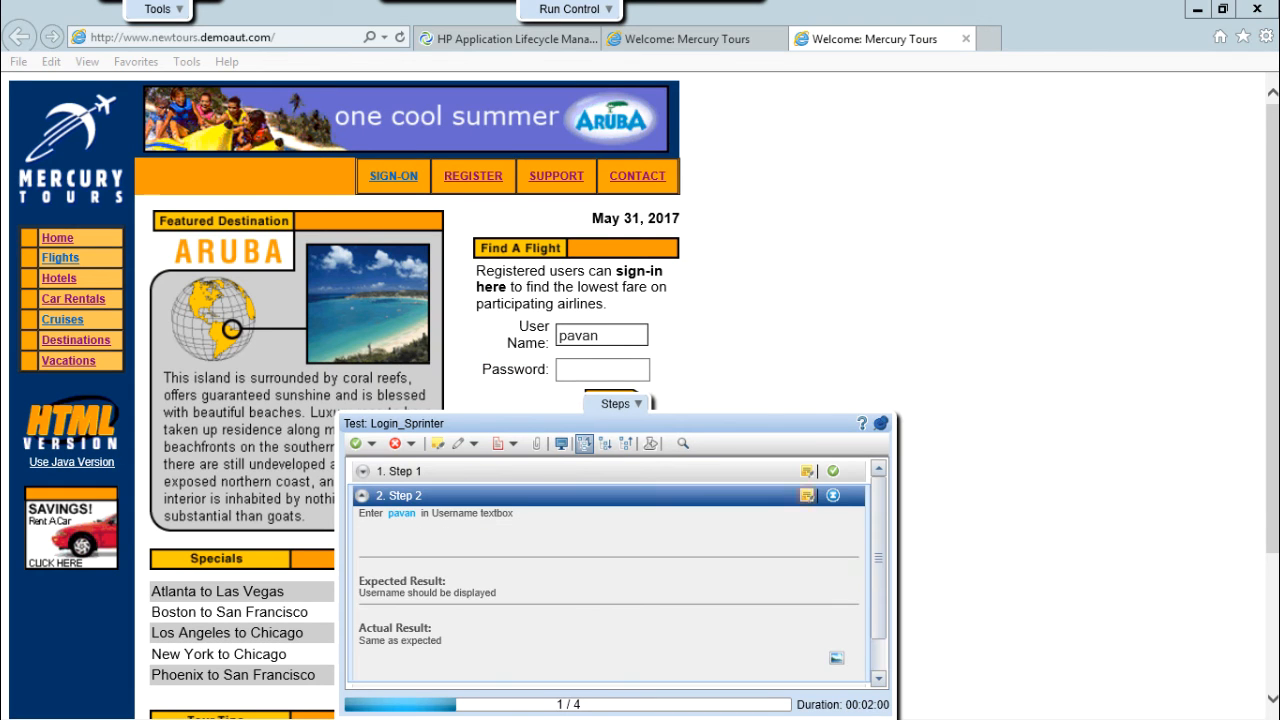
pyautogui.click(838, 496)
pyautogui.click(874, 521)
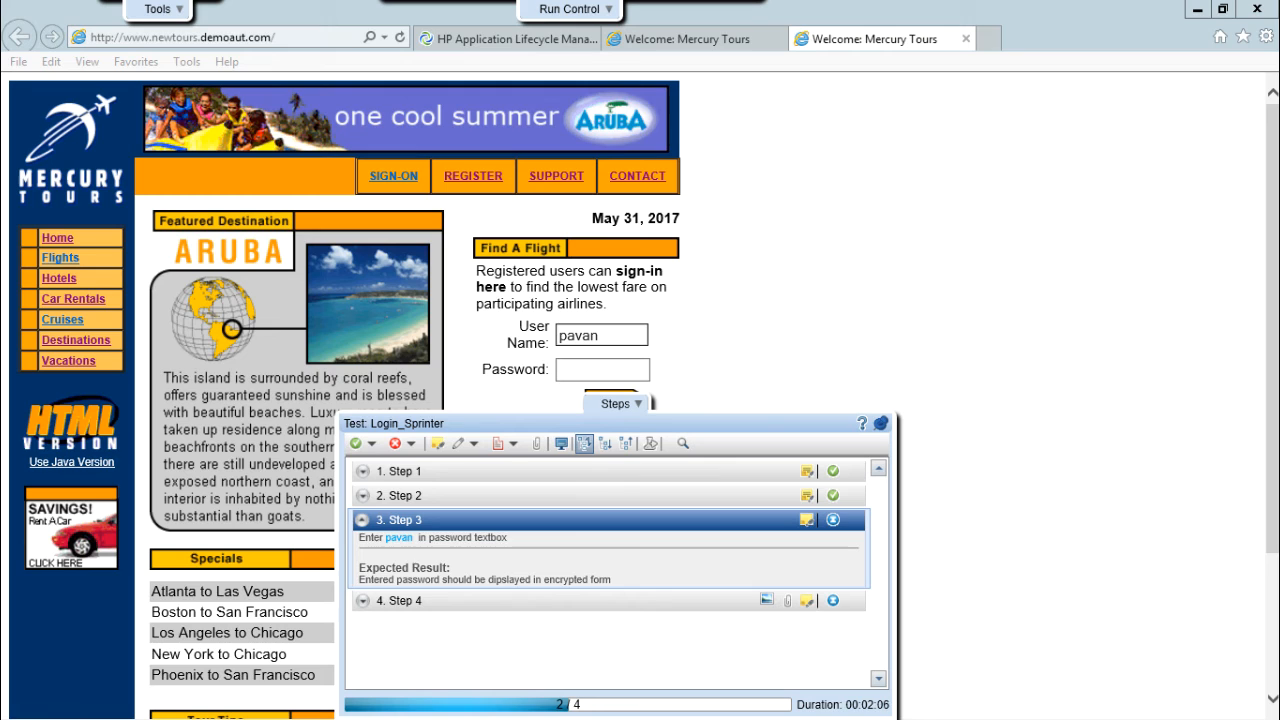
# Type the account password into the Mercury Tours Password field and mark Step 3 Passed.
pyautogui.click(806, 520)
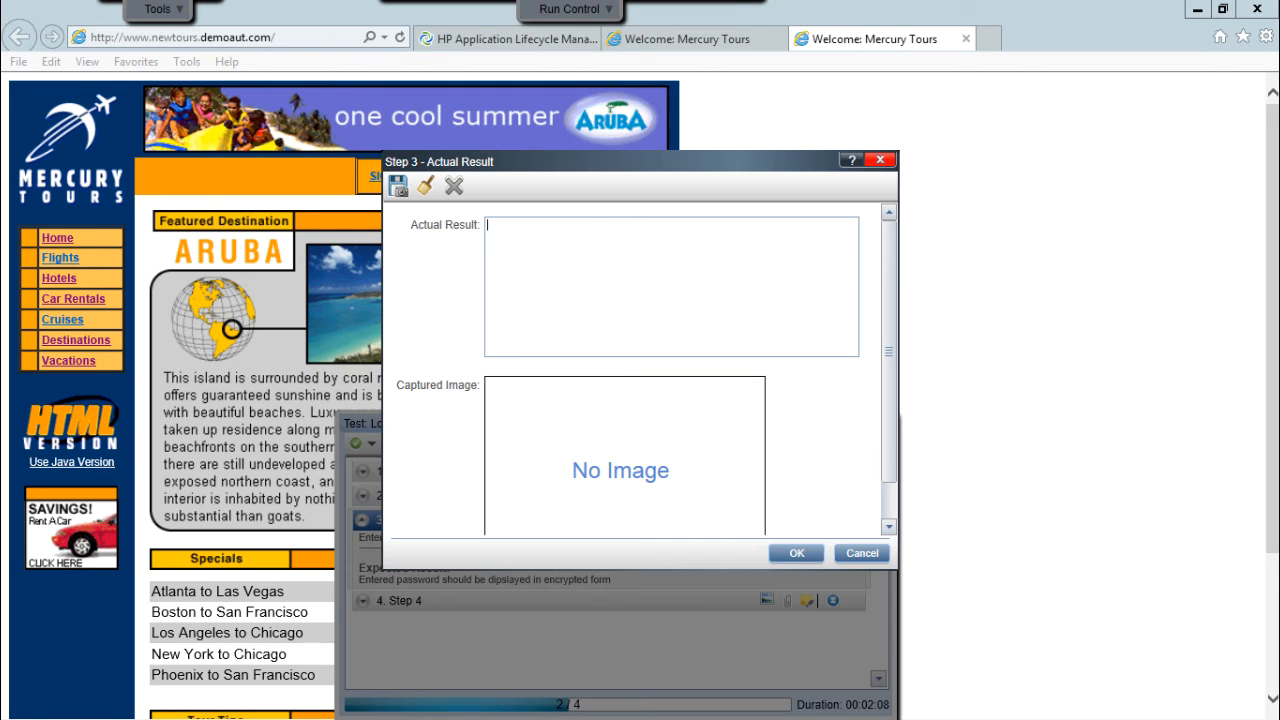
pyautogui.click(860, 553)
pyautogui.click(600, 369)
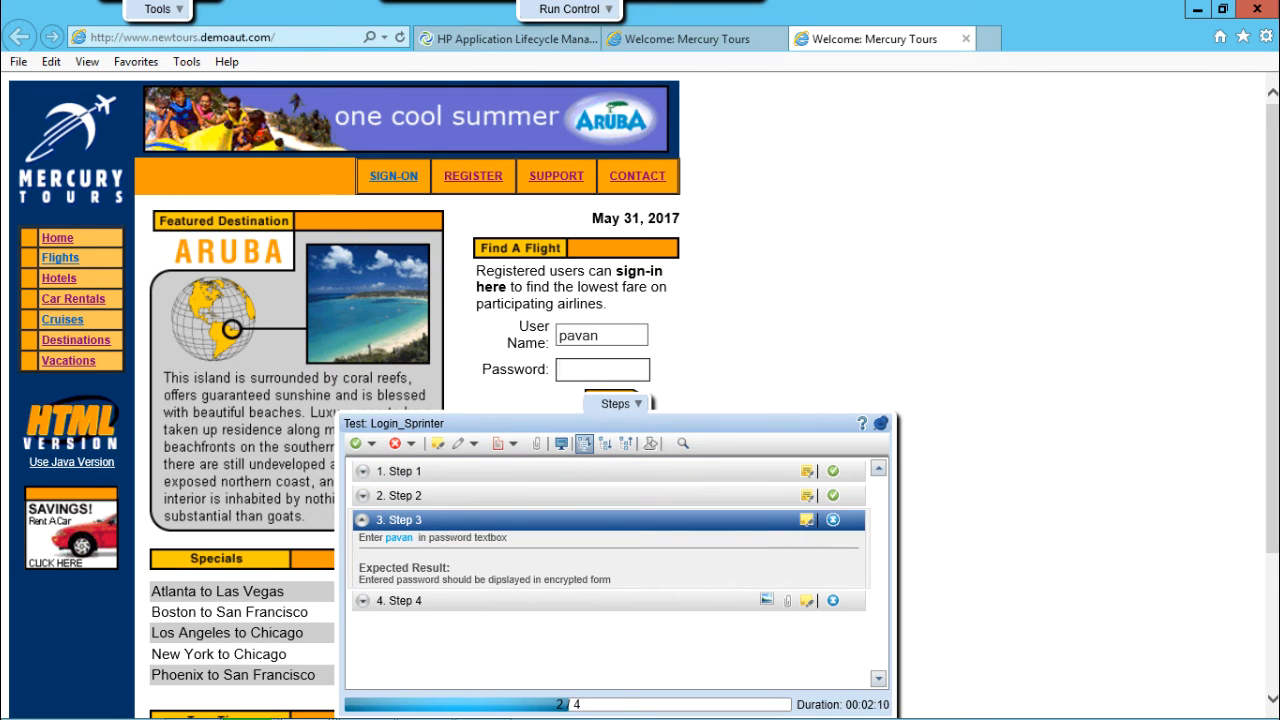
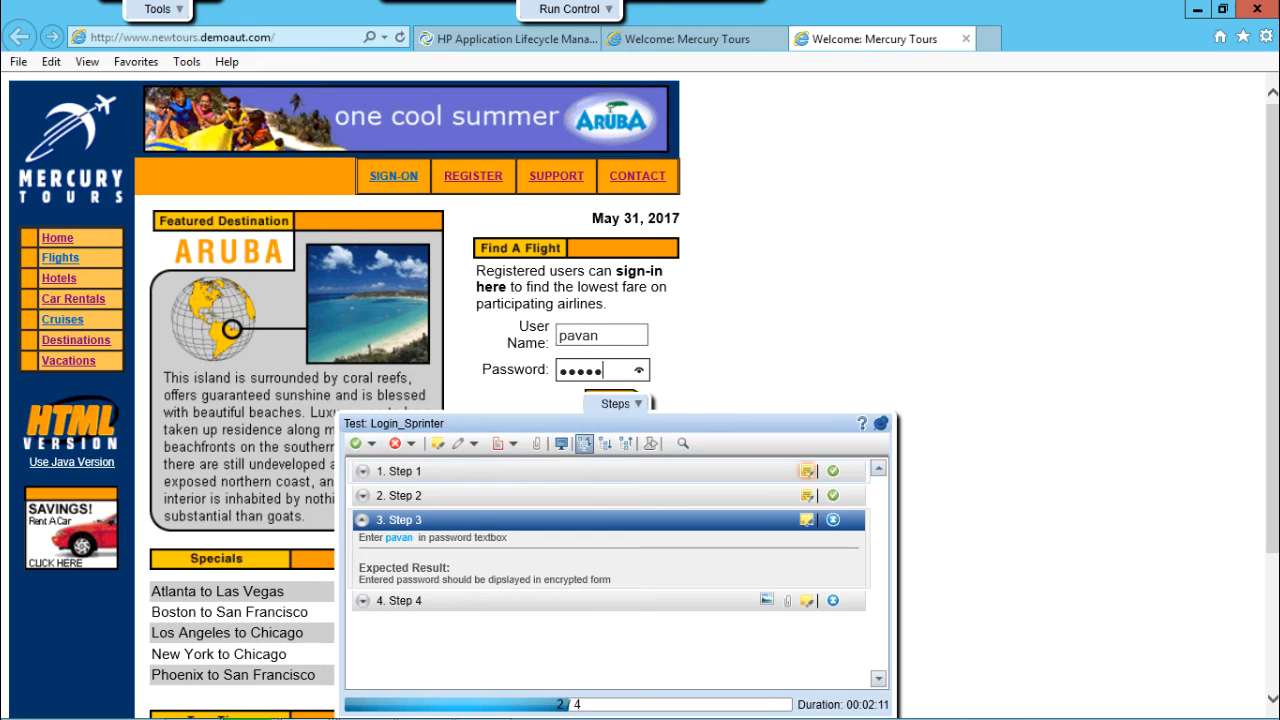
pyautogui.click(840, 520)
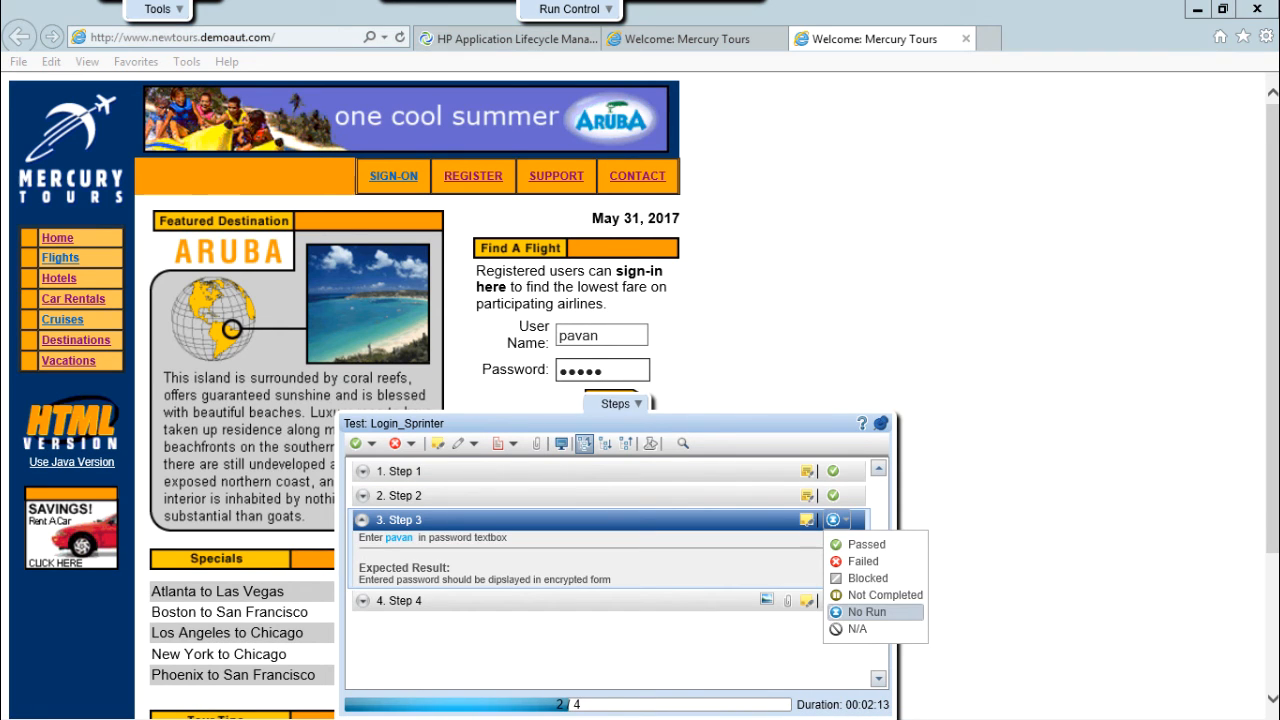
pyautogui.click(866, 544)
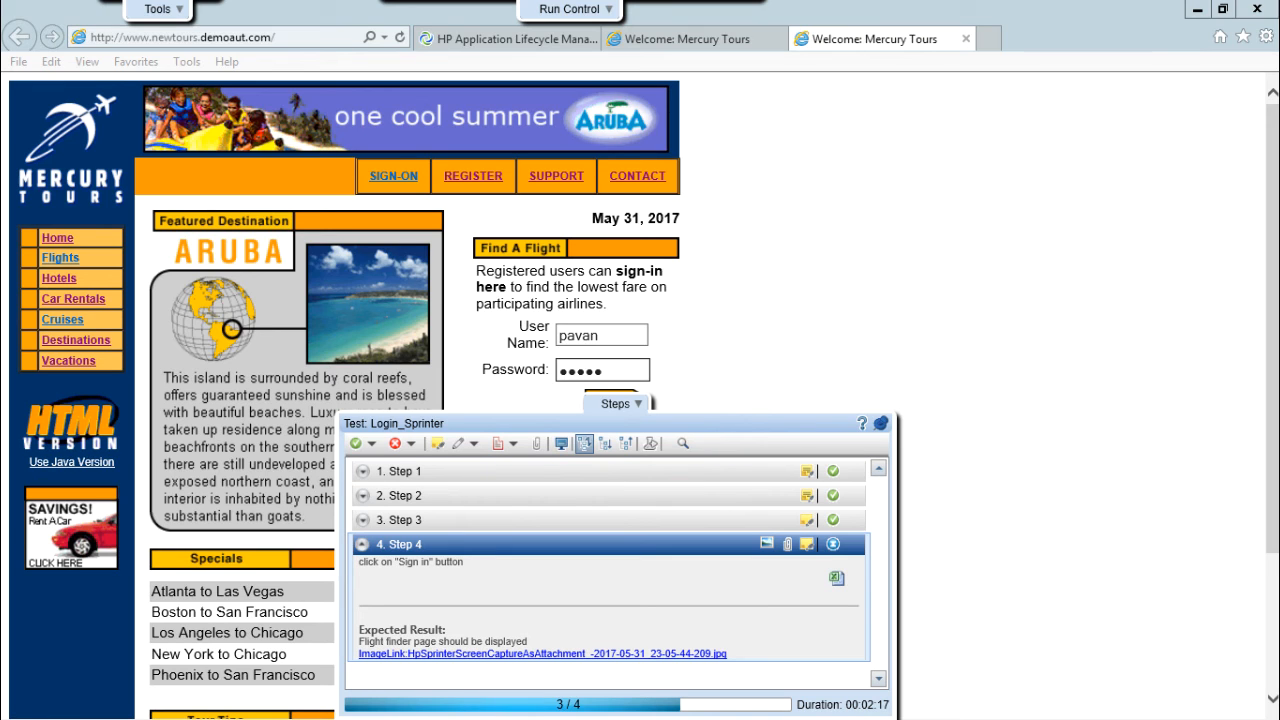
# Sign in to Mercury Tours to reach Flight Finder and bring back the steps list.
pyautogui.click(965, 440)
pyautogui.click(620, 403)
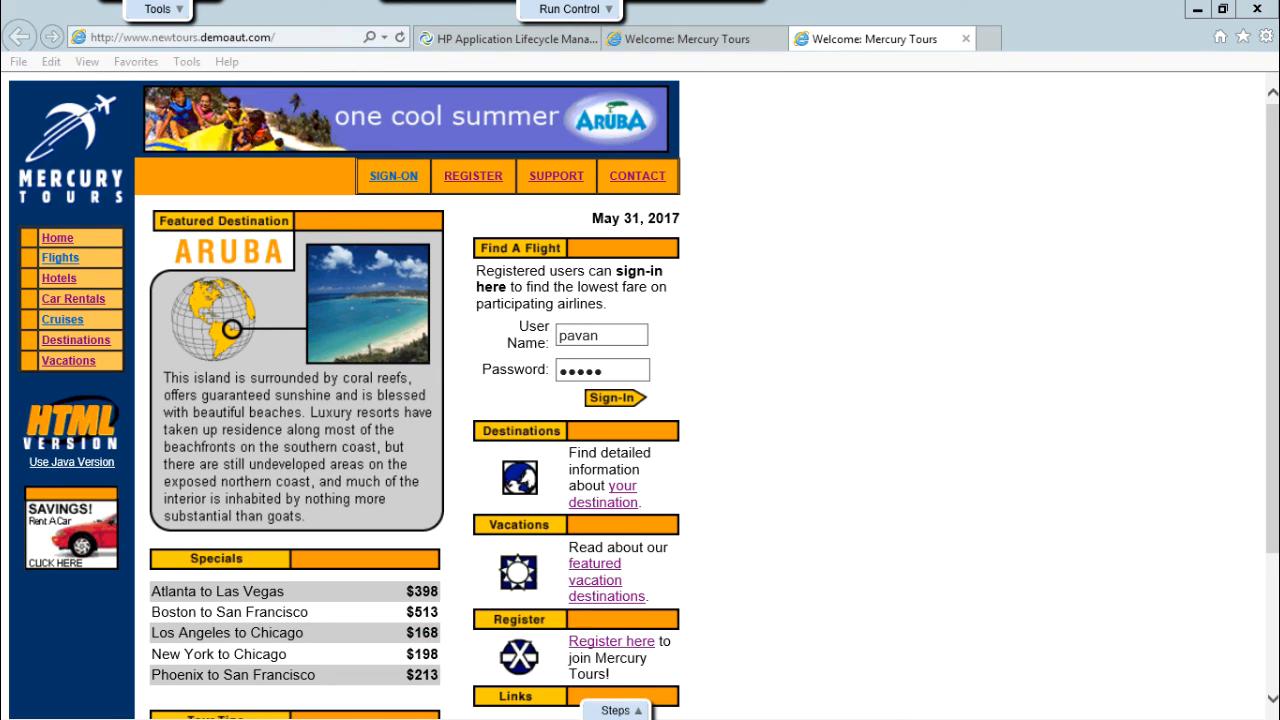
pyautogui.click(618, 400)
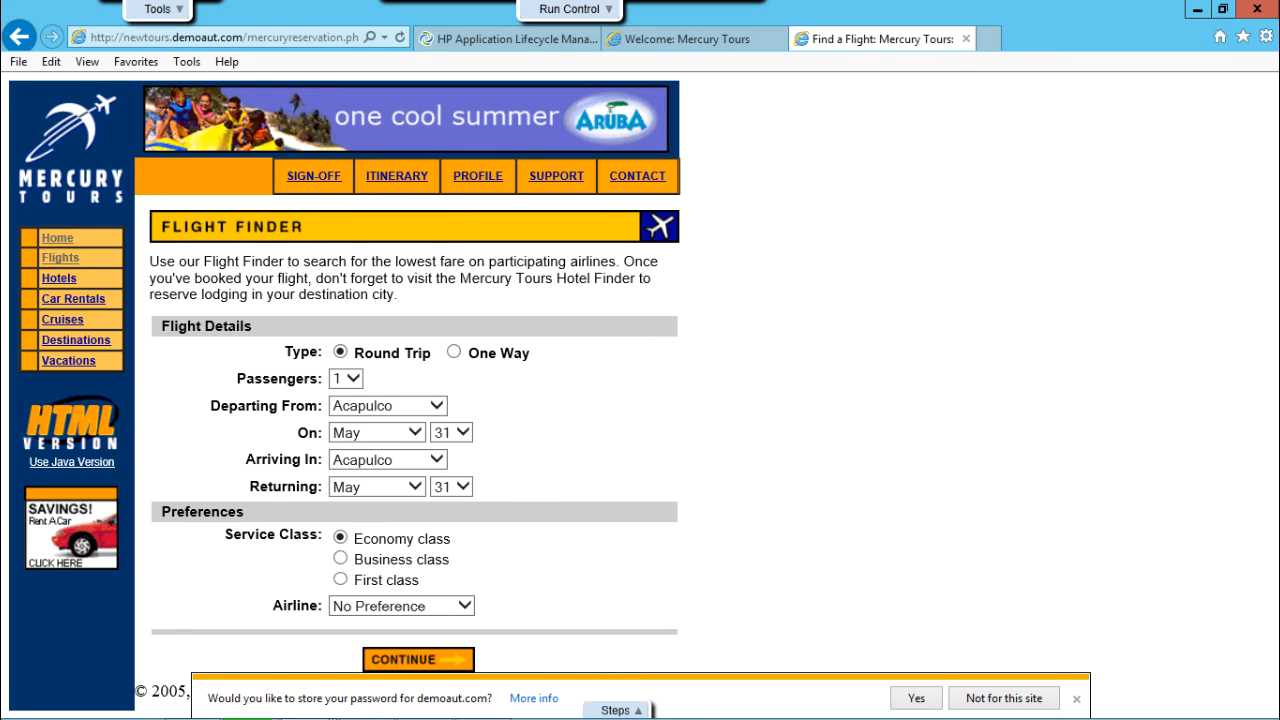
pyautogui.click(620, 710)
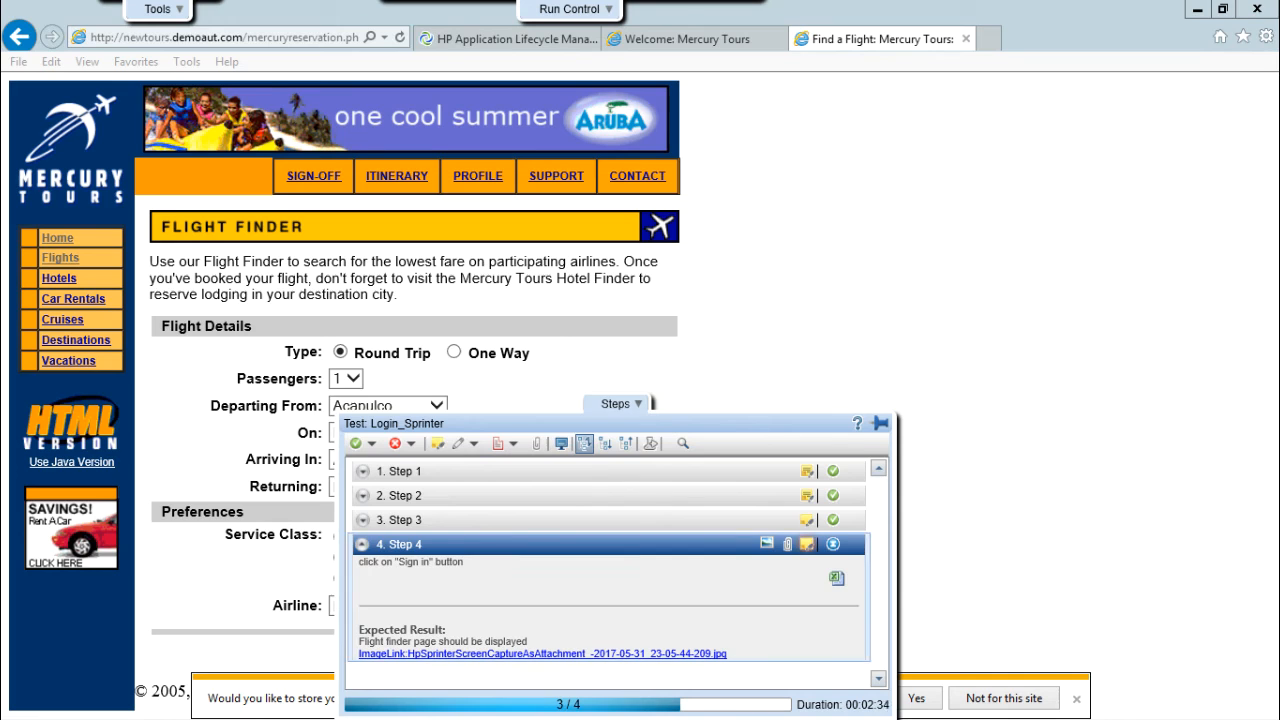
# Record Step 4's actual result 'Same as expected' with a capture and mark it Passed.
pyautogui.click(807, 544)
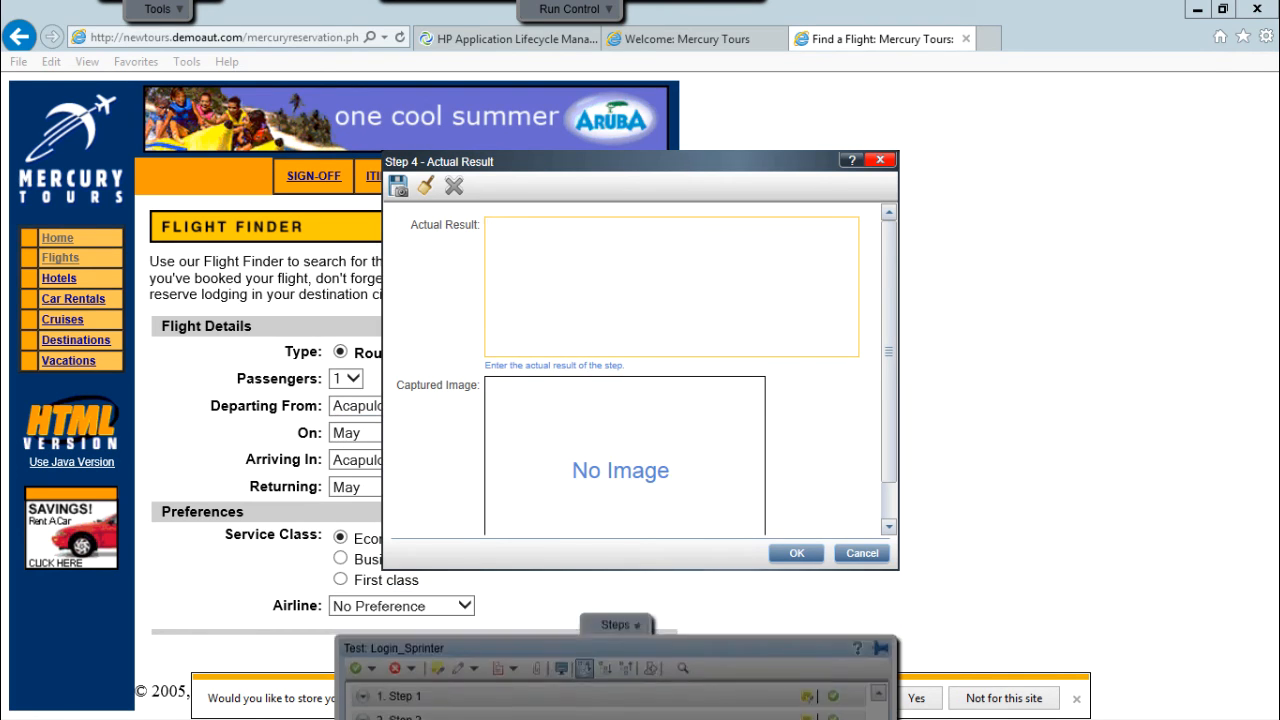
pyautogui.write('Same as expected')
pyautogui.click(398, 186)
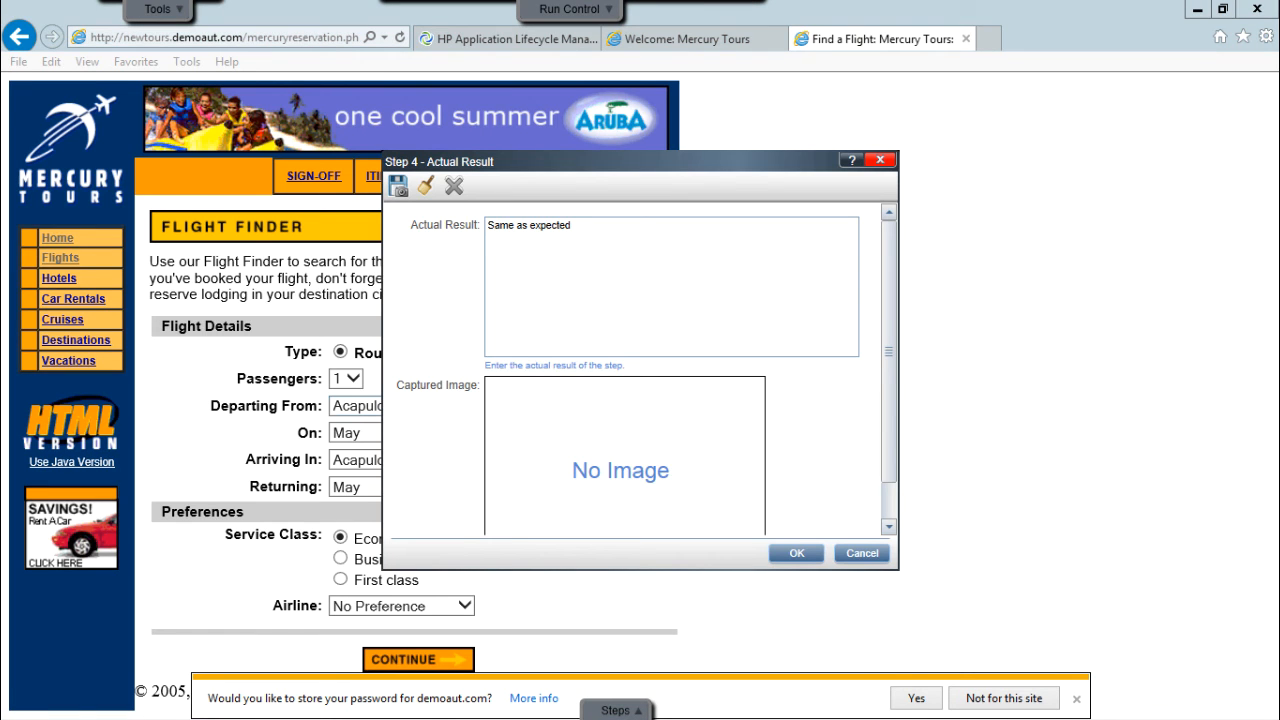
pyautogui.click(797, 553)
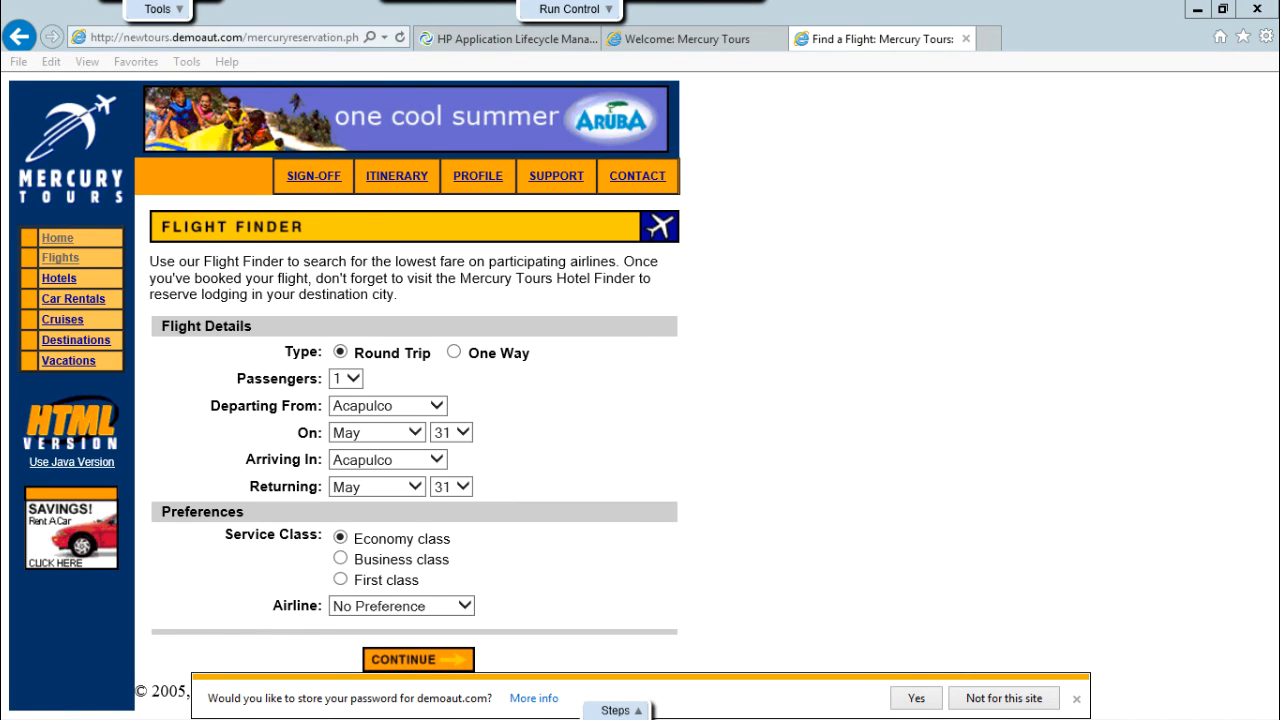
pyautogui.moveTo(617, 710)
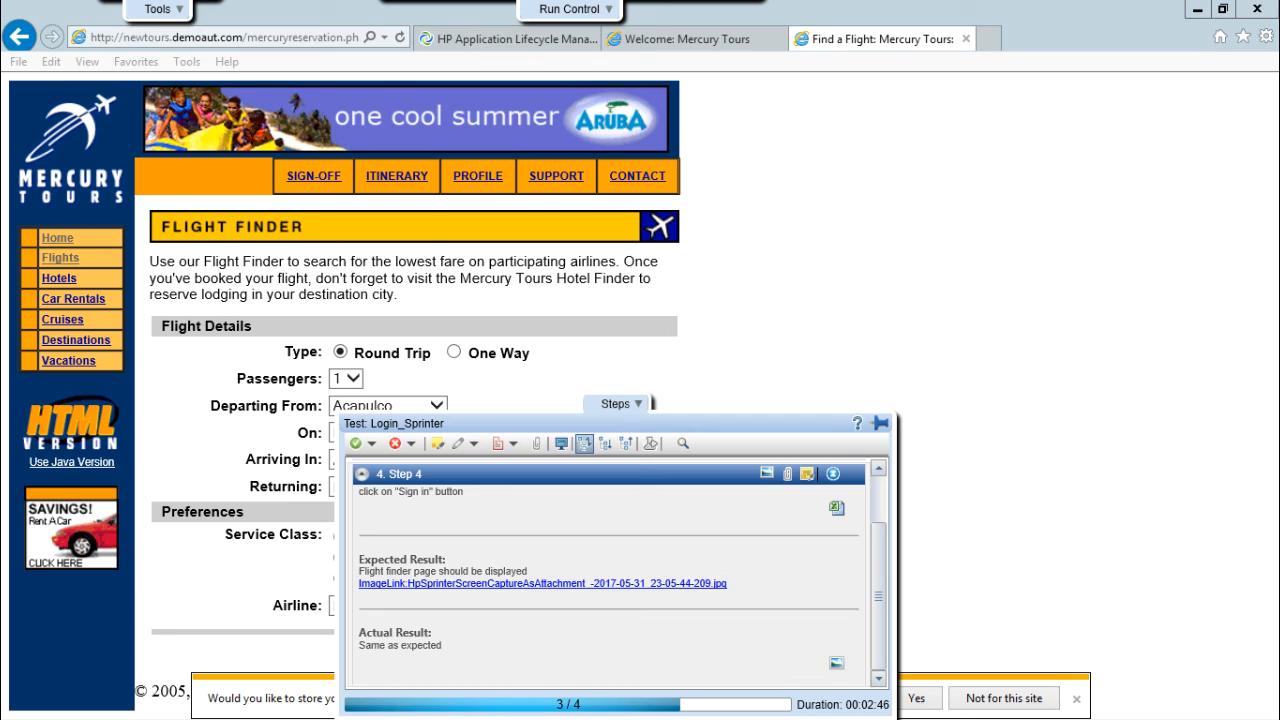
pyautogui.click(838, 473)
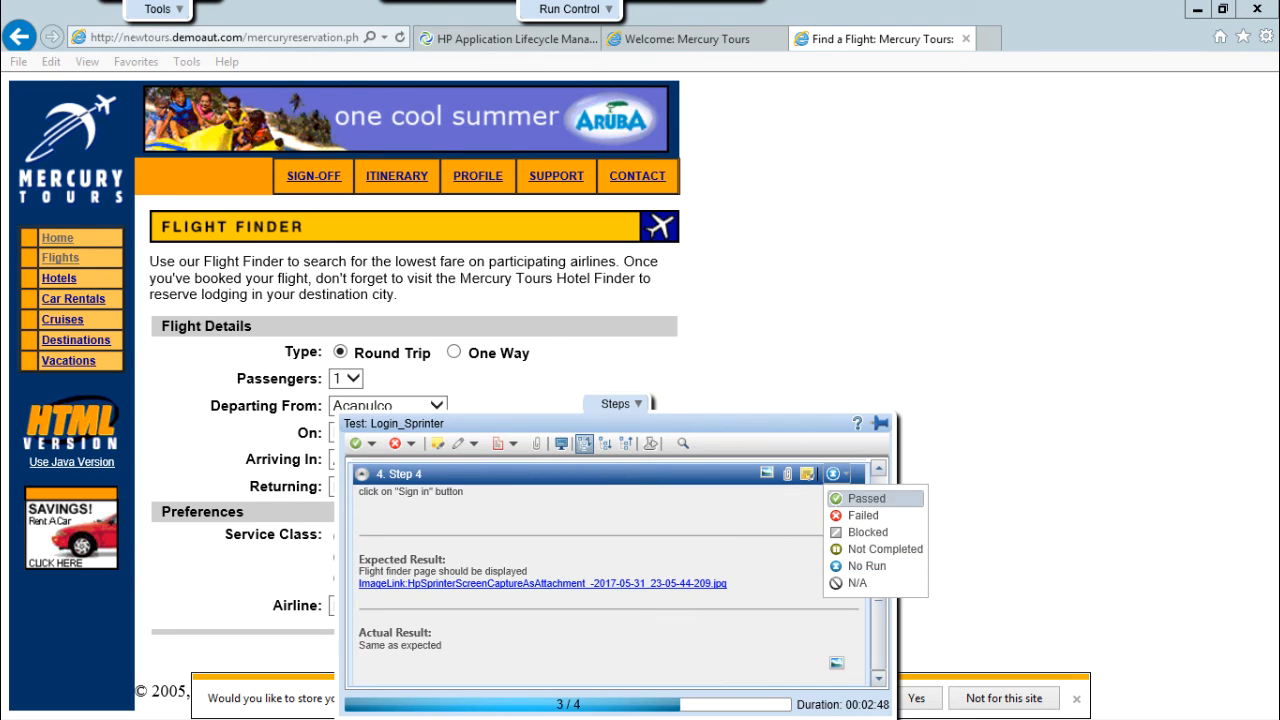
pyautogui.click(866, 498)
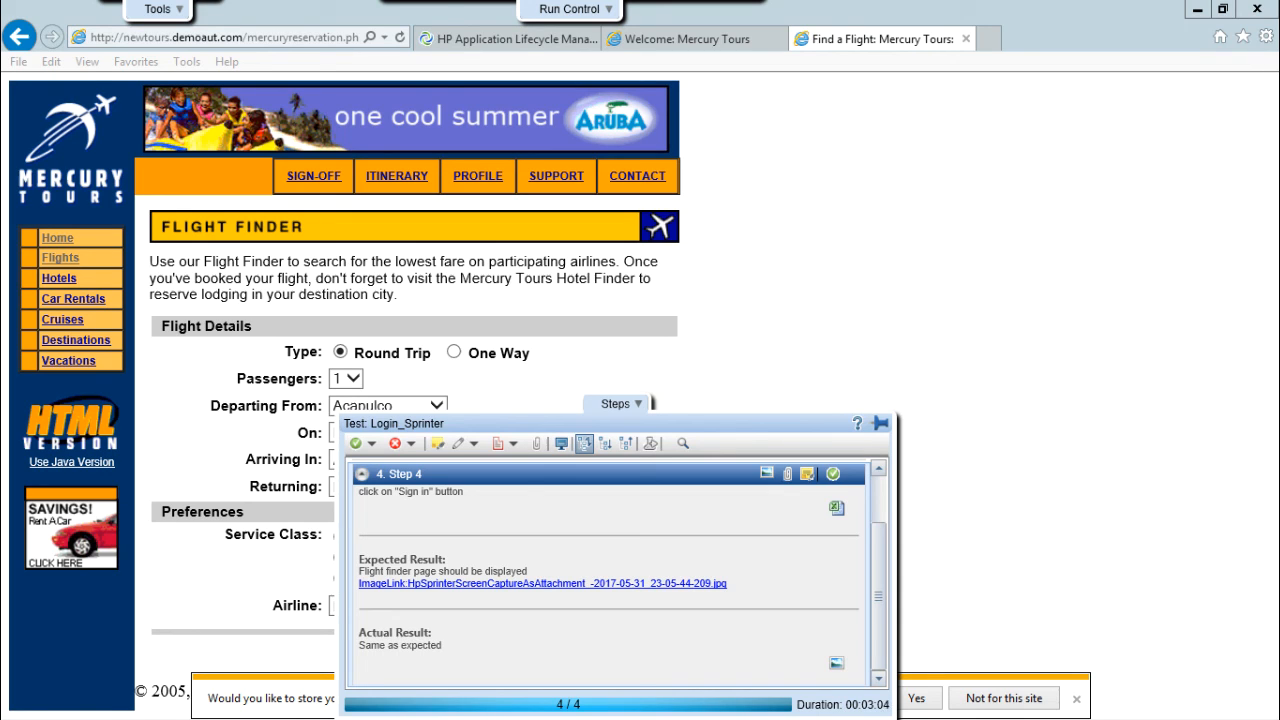
# Review the Pass and Fail options without applying any, then end the run to show its summary.
pyautogui.click(371, 444)
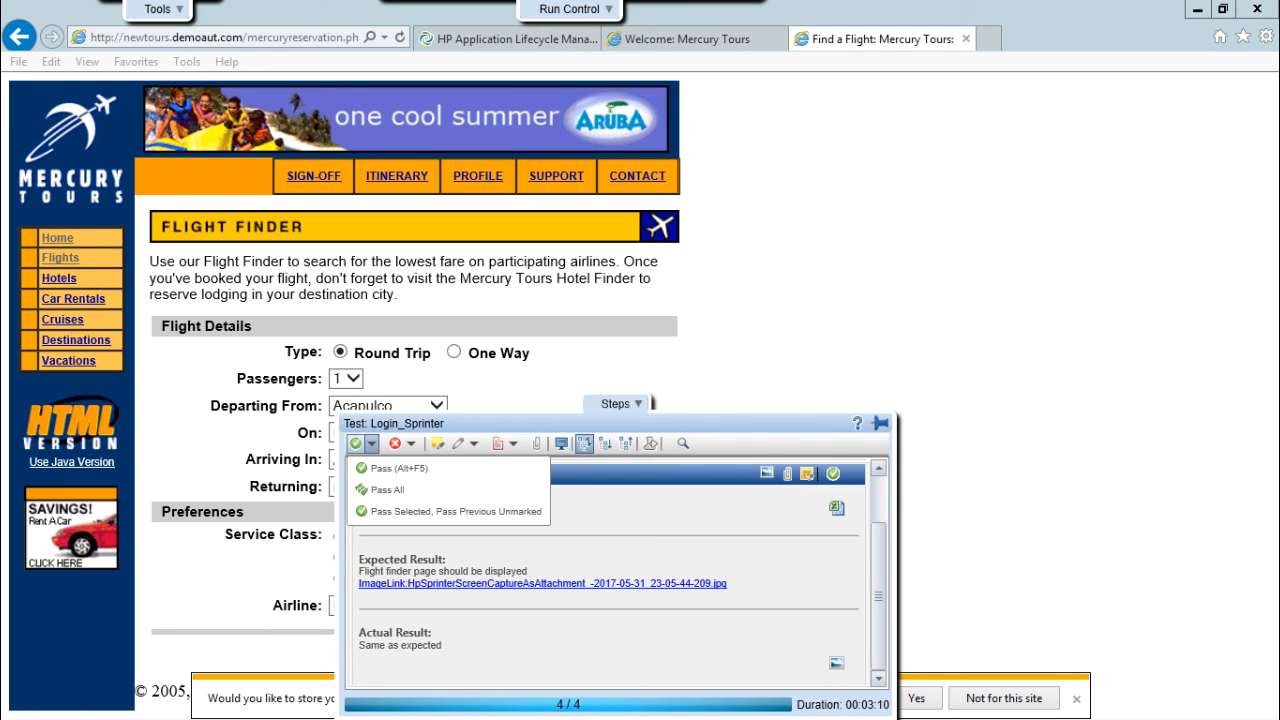
pyautogui.press('Escape')
pyautogui.click(410, 443)
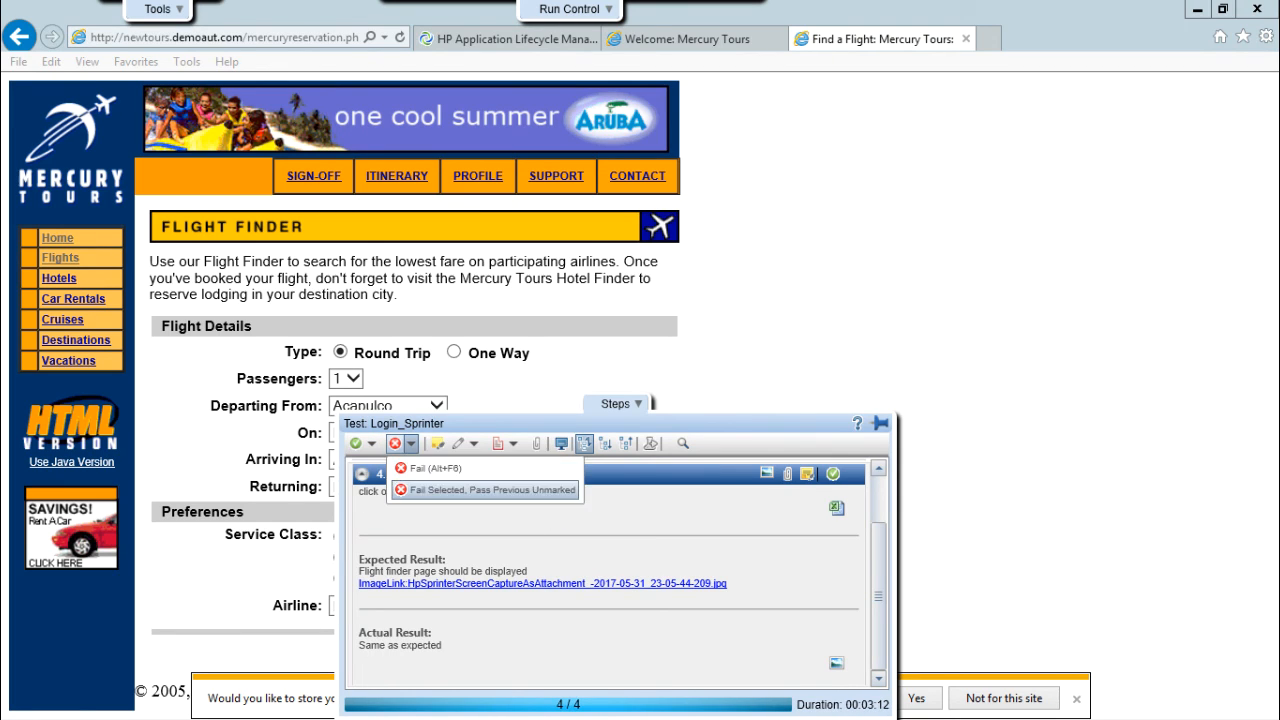
pyautogui.press('Escape')
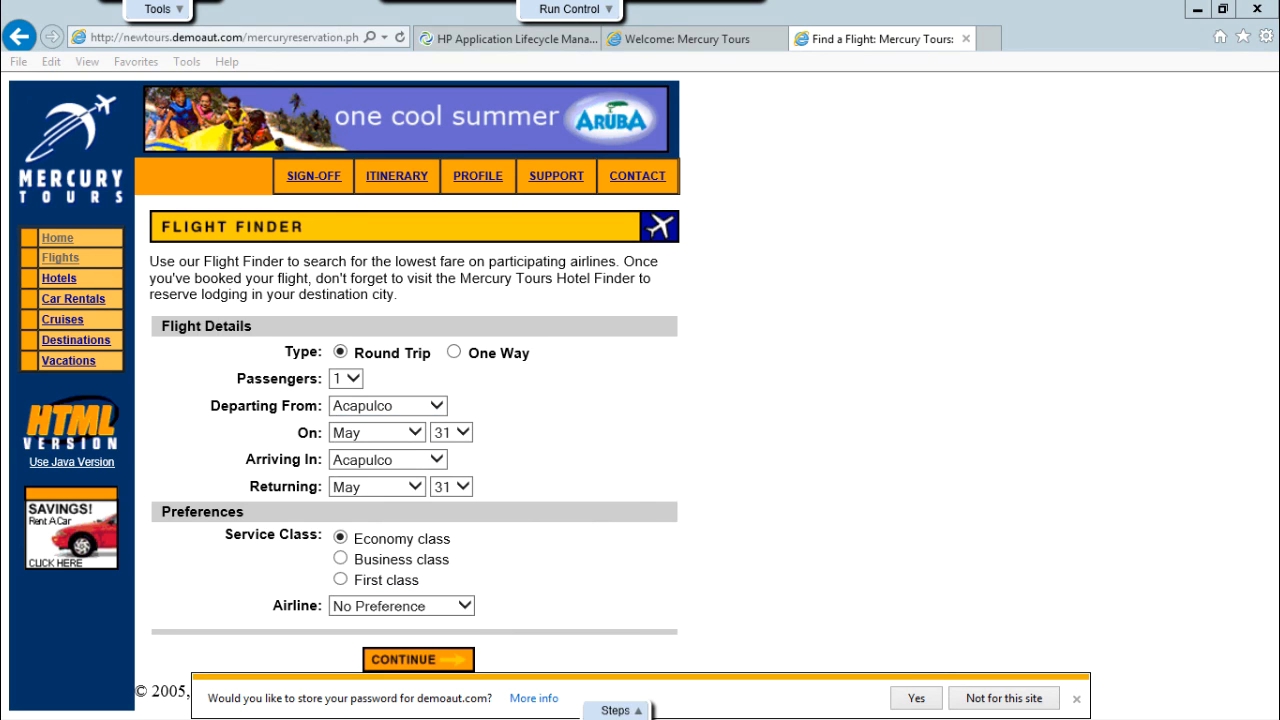
pyautogui.moveTo(569, 9)
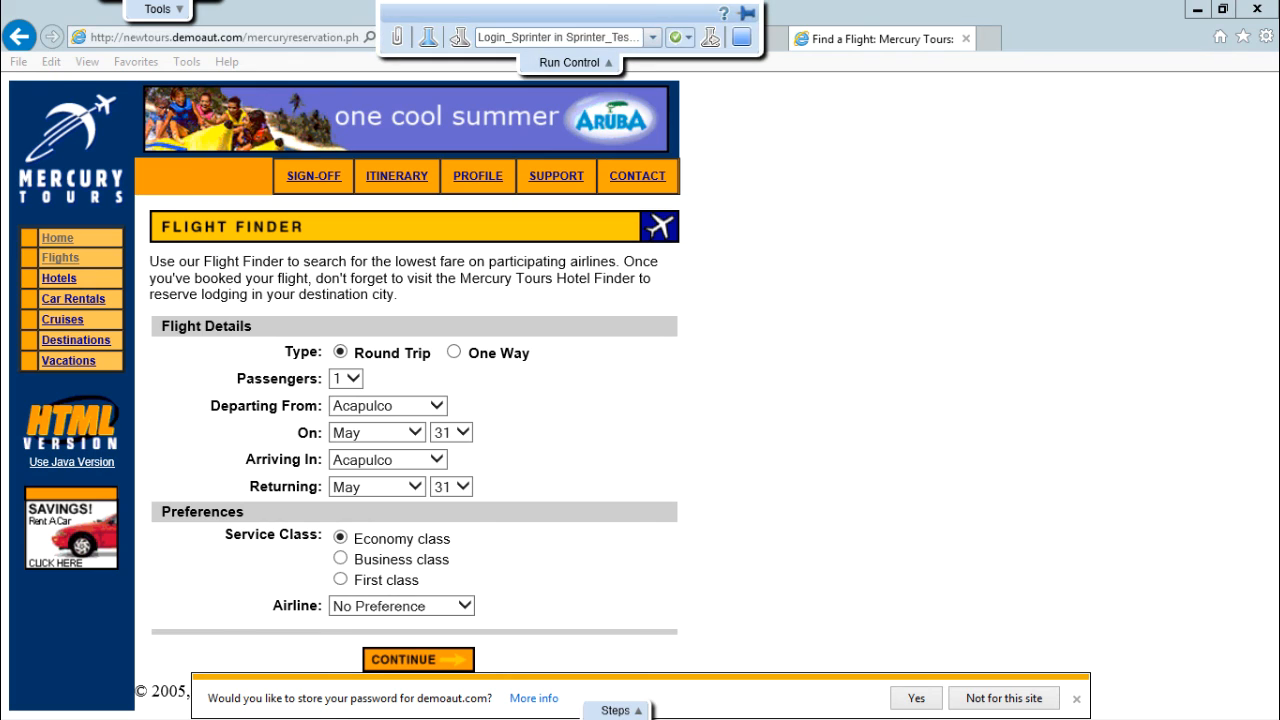
pyautogui.click(741, 37)
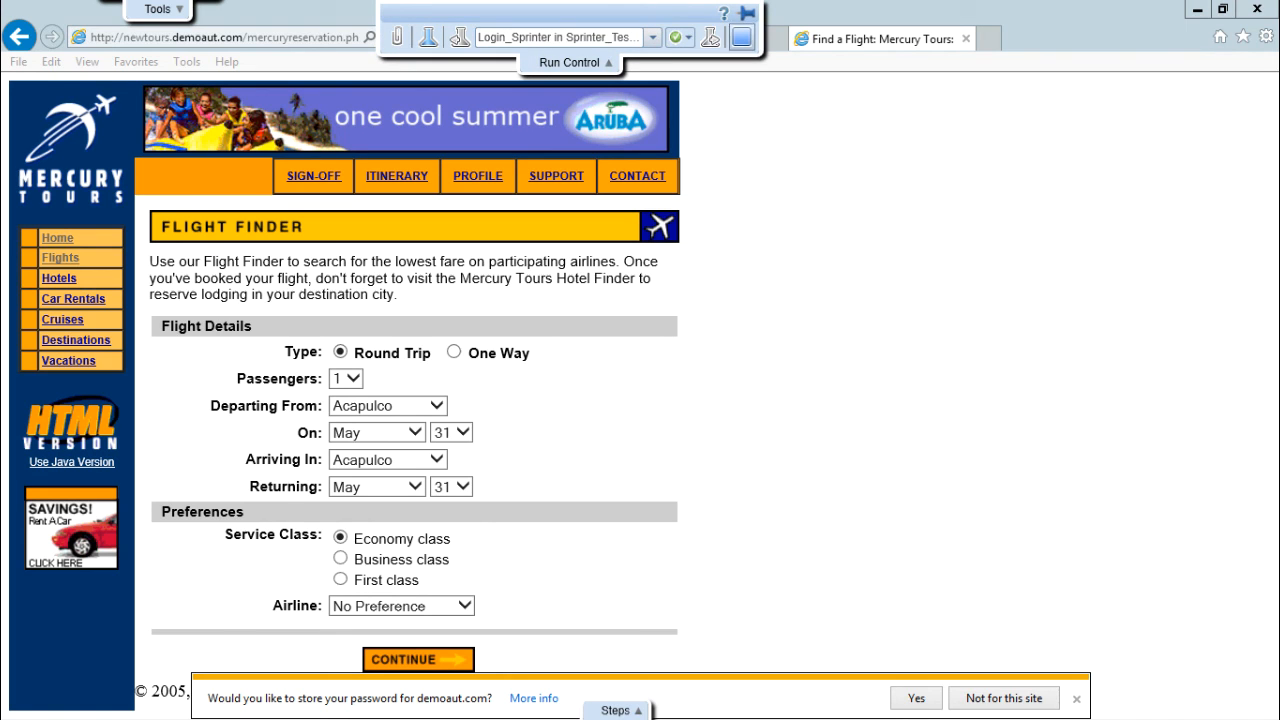